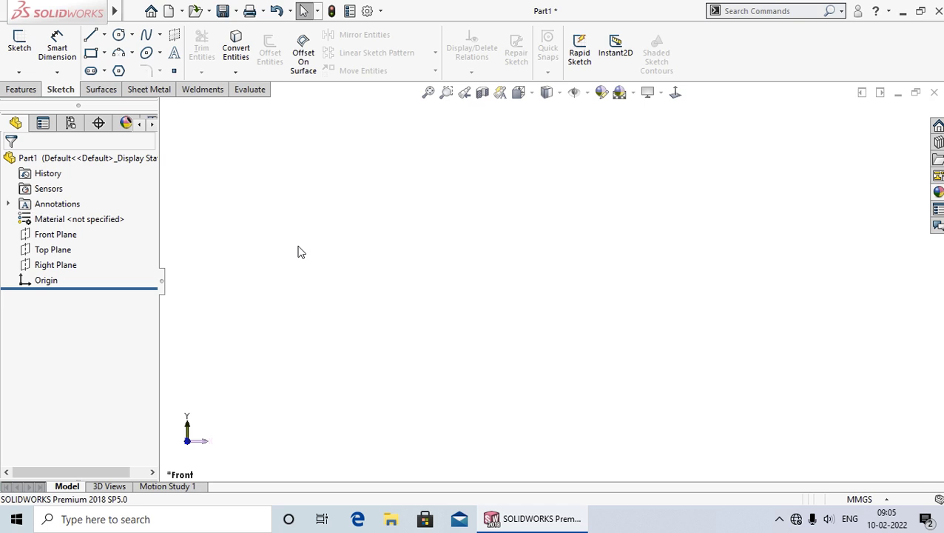
# Start a new sketch on the Top Plane
pyautogui.rightClick(46, 254)
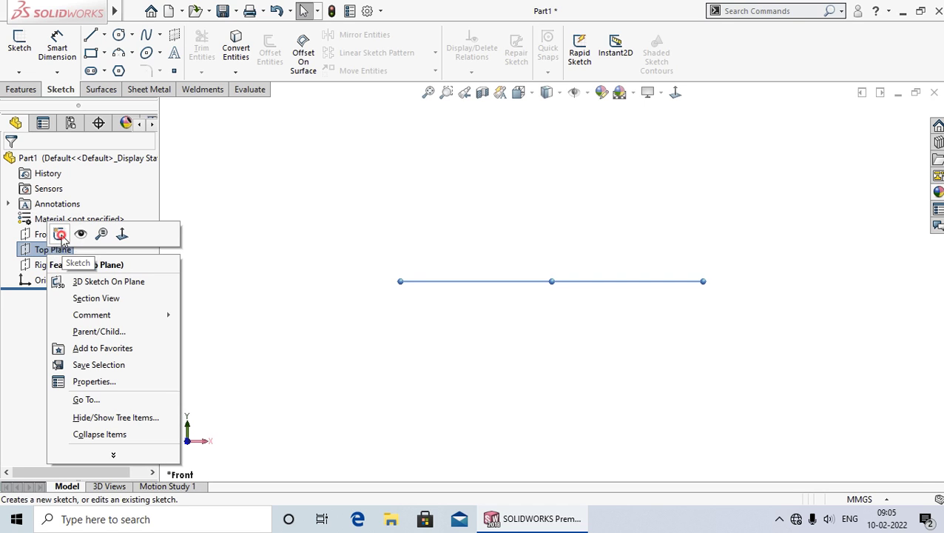
pyautogui.click(88, 234)
pyautogui.click(334, 266)
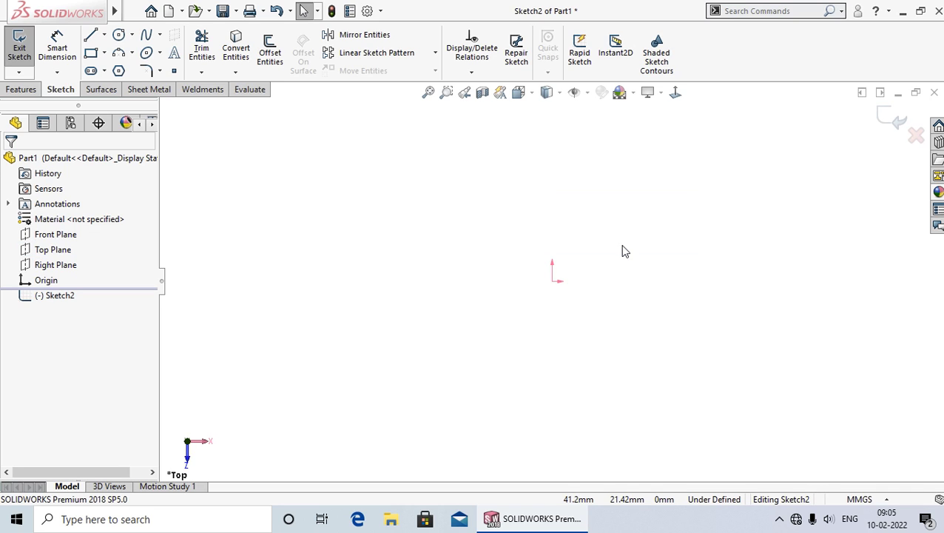
# Draw a horizontal centerline about 303 mm long, starting at the origin
pyautogui.click(105, 35)
pyautogui.click(125, 70)
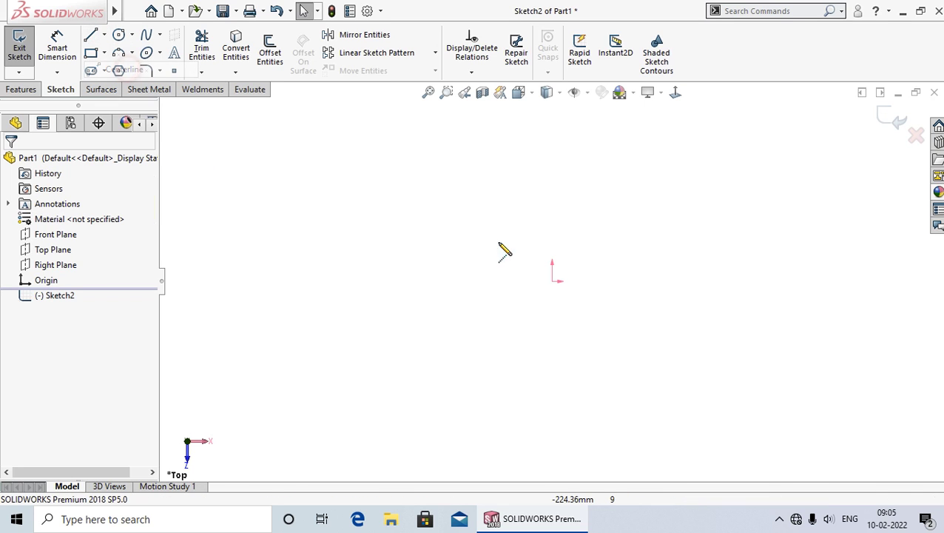
pyautogui.click(555, 281)
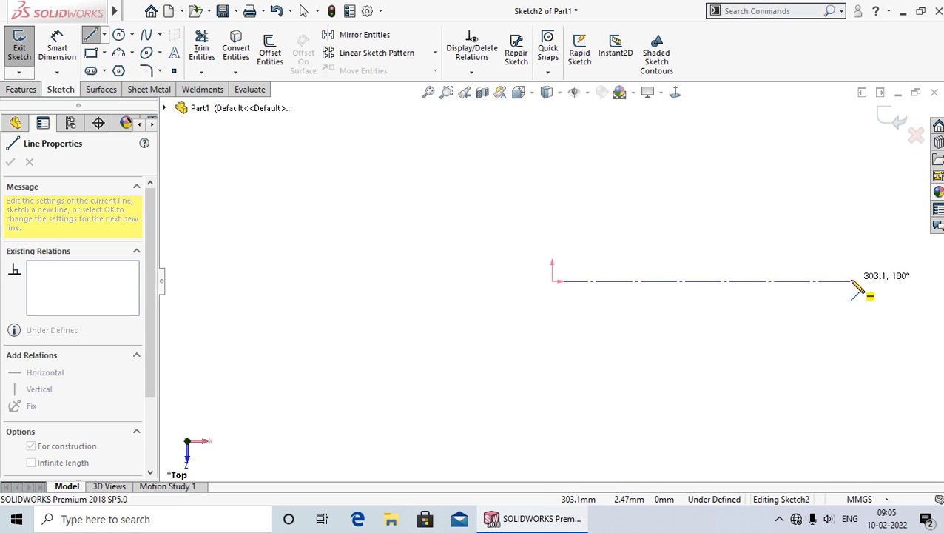
pyautogui.click(853, 281)
pyautogui.rightClick(853, 283)
pyautogui.click(810, 290)
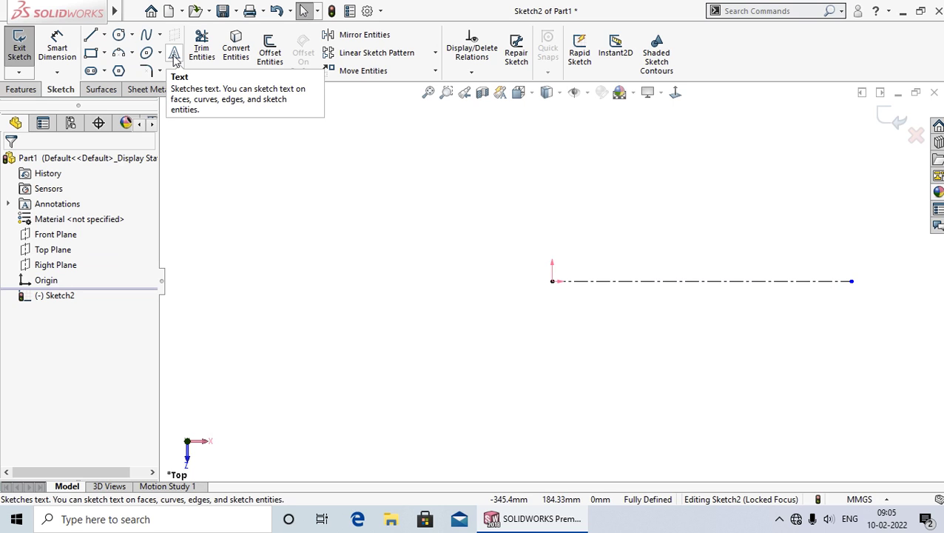
# Add sketch text 'SOLIDWORKS 2018' that follows the construction line Line1
pyautogui.click(174, 56)
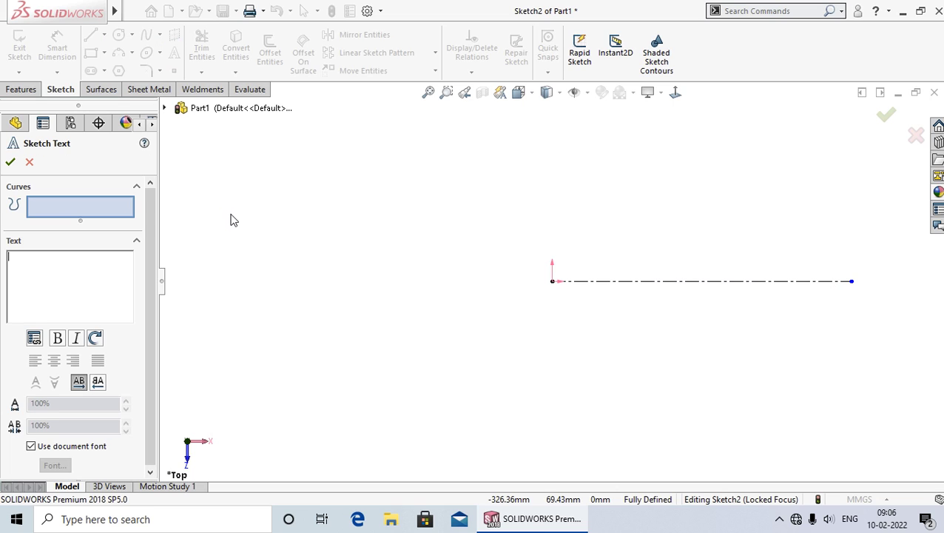
pyautogui.click(94, 208)
pyautogui.keyDown('ctrl'); pyautogui.moveTo(623, 290); pyautogui.dragTo(710, 276, button='middle'); pyautogui.keyUp('ctrl')
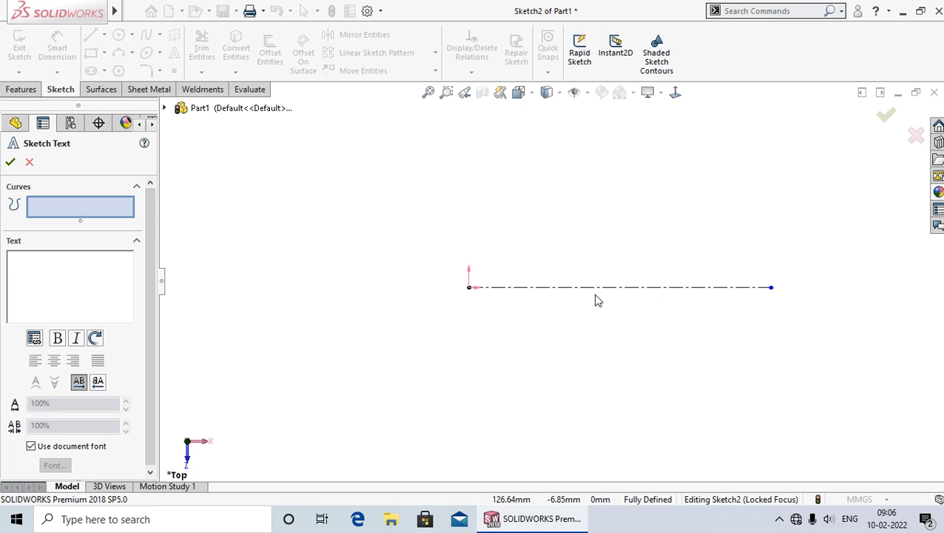
pyautogui.click(594, 287)
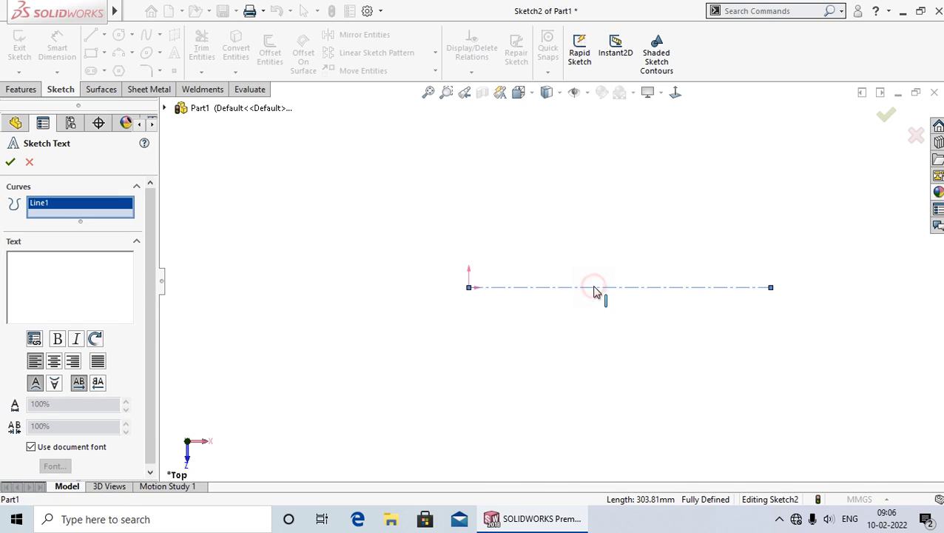
pyautogui.click(73, 266)
pyautogui.write('S')
pyautogui.write('O')
pyautogui.write('LIDWO')
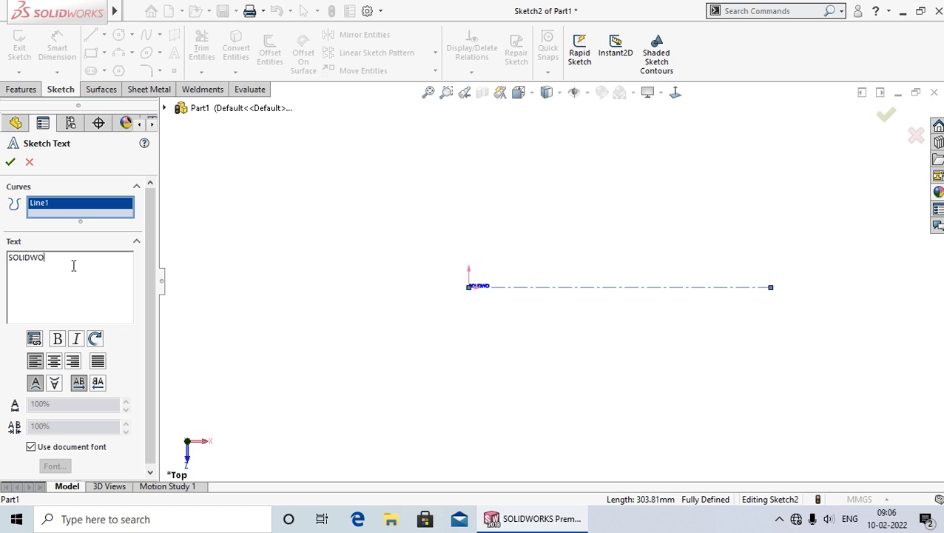
pyautogui.write('RKS')
pyautogui.write(' 2')
pyautogui.write('018')
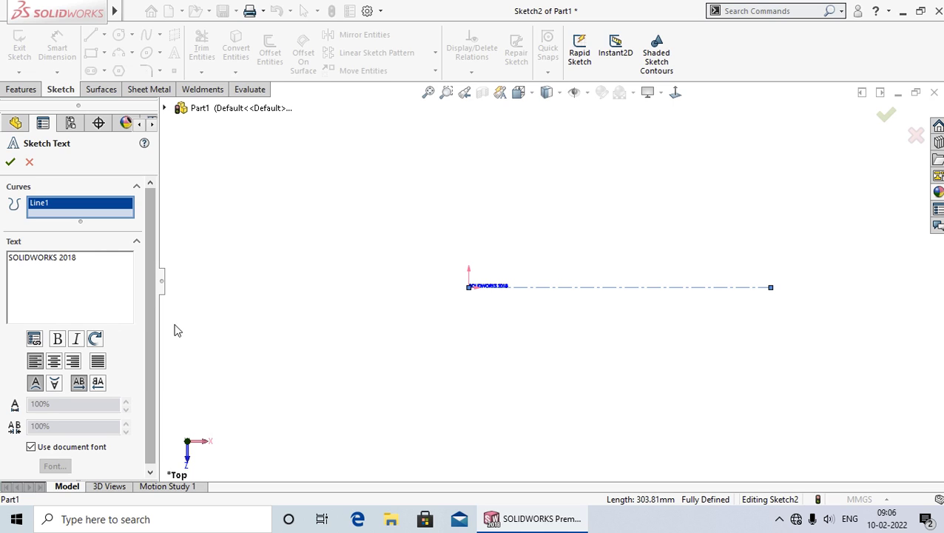
pyautogui.moveTo(147, 329); pyautogui.dragTo(153, 368)
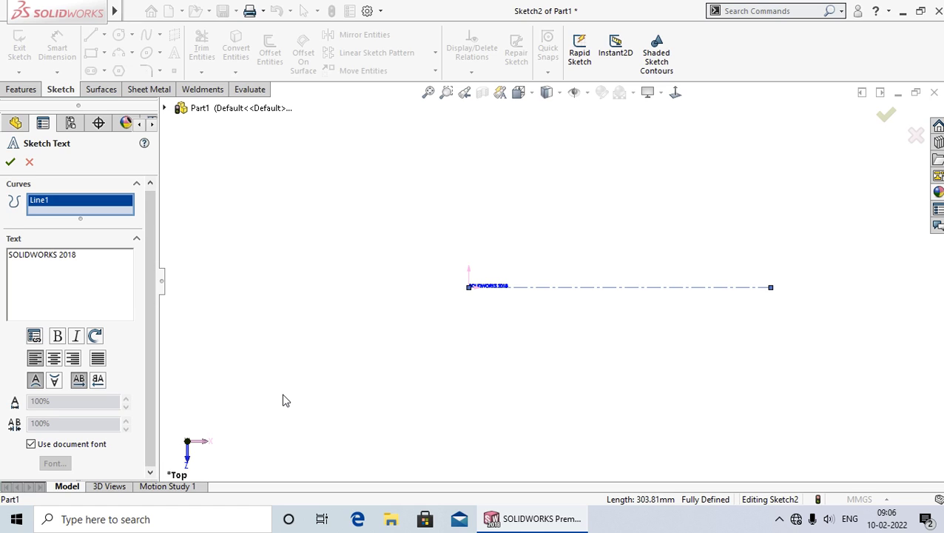
# Switch off the document font and set the text to Arial Bold, 10 mm high
pyautogui.click(31, 445)
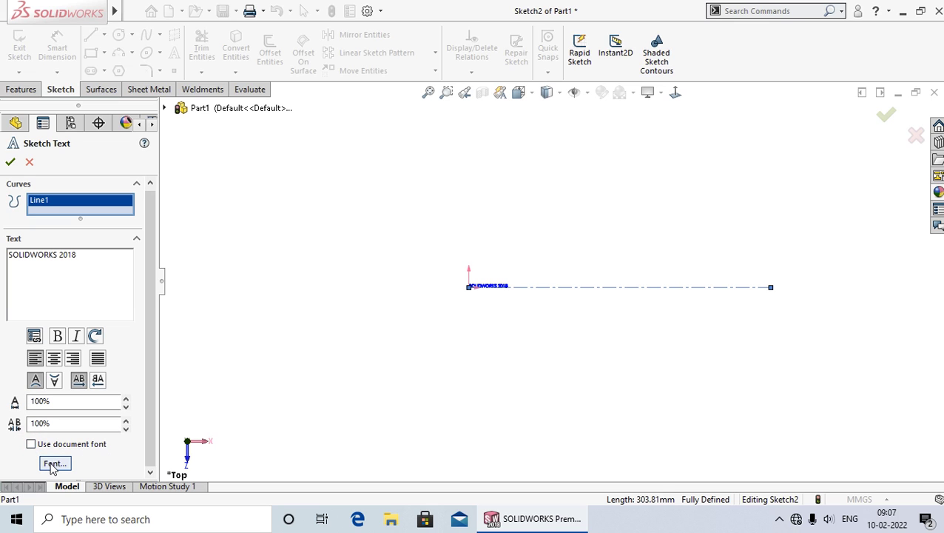
pyautogui.click(53, 465)
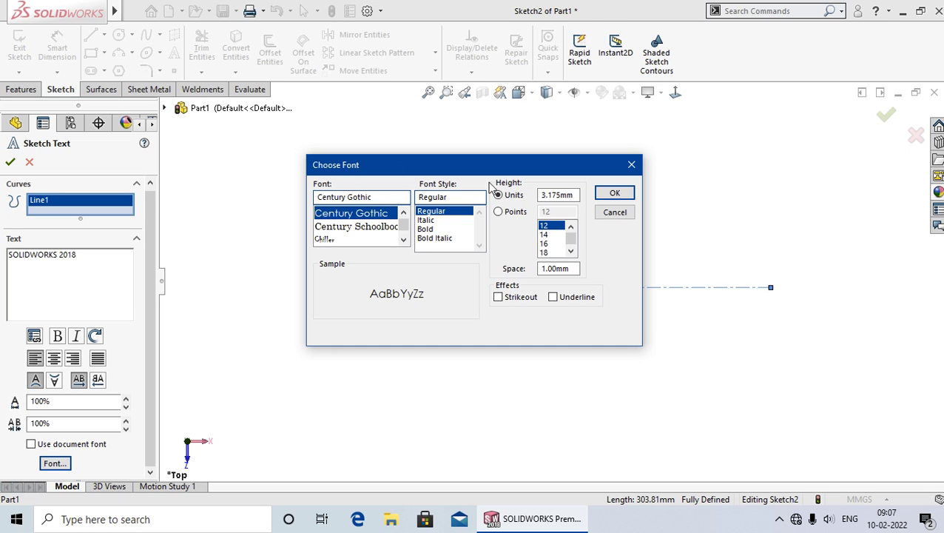
pyautogui.click(516, 168)
pyautogui.moveTo(516, 169); pyautogui.dragTo(457, 142)
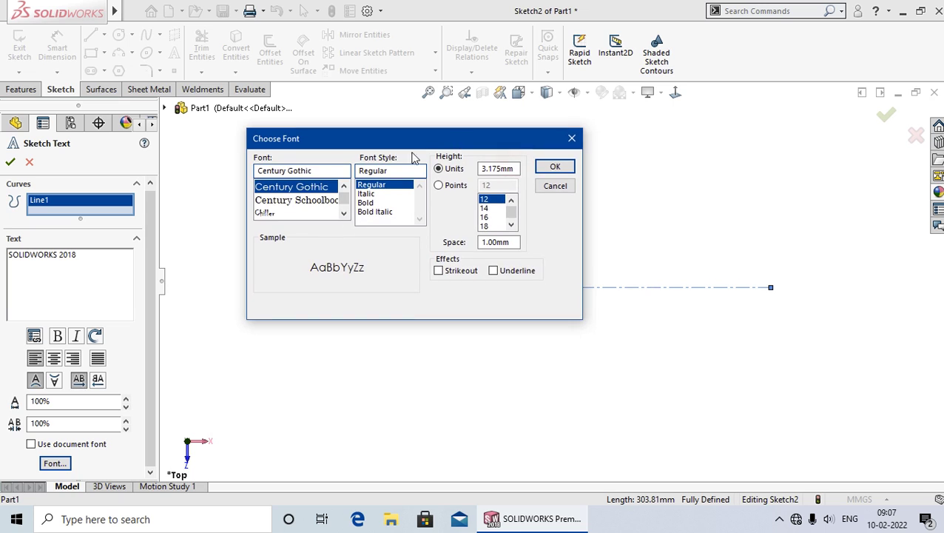
pyautogui.doubleClick(329, 171)
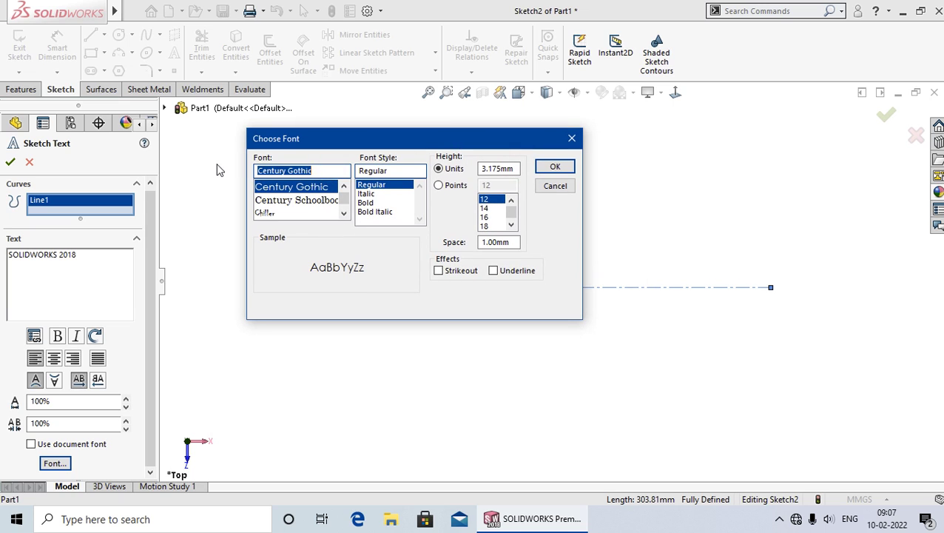
pyautogui.write('AR')
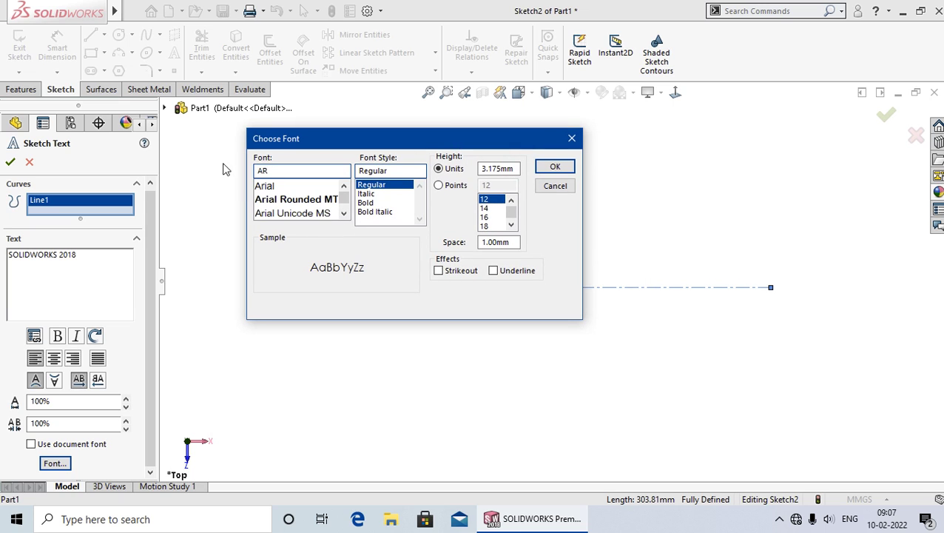
pyautogui.click(269, 187)
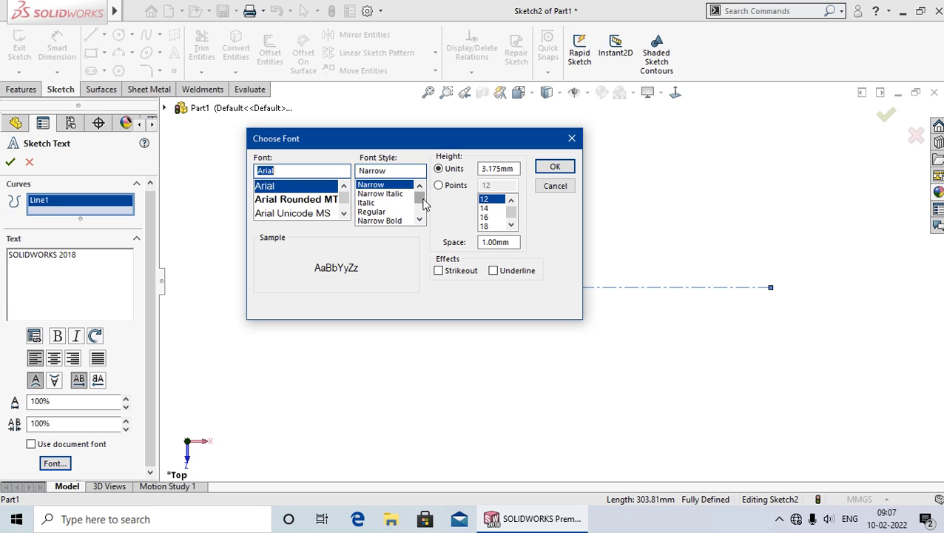
pyautogui.moveTo(419, 196); pyautogui.dragTo(419, 206)
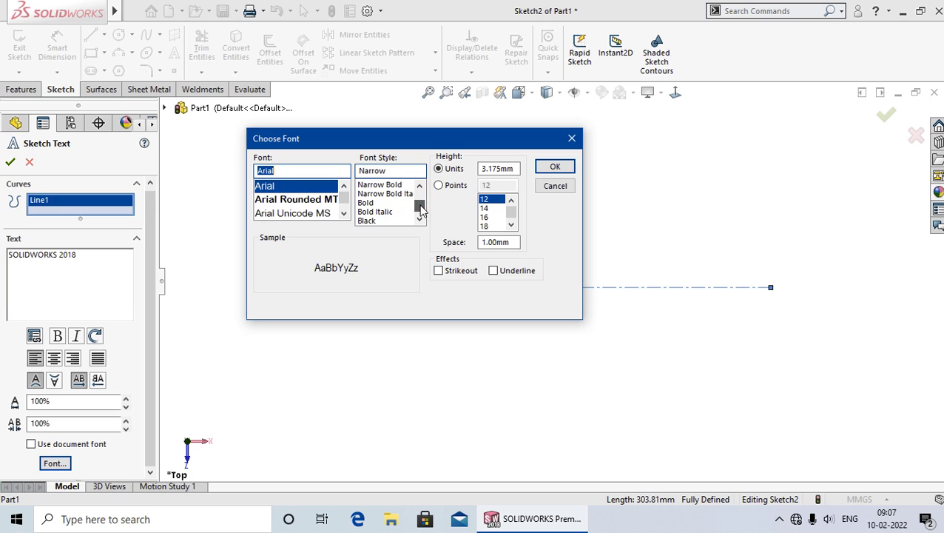
pyautogui.click(367, 203)
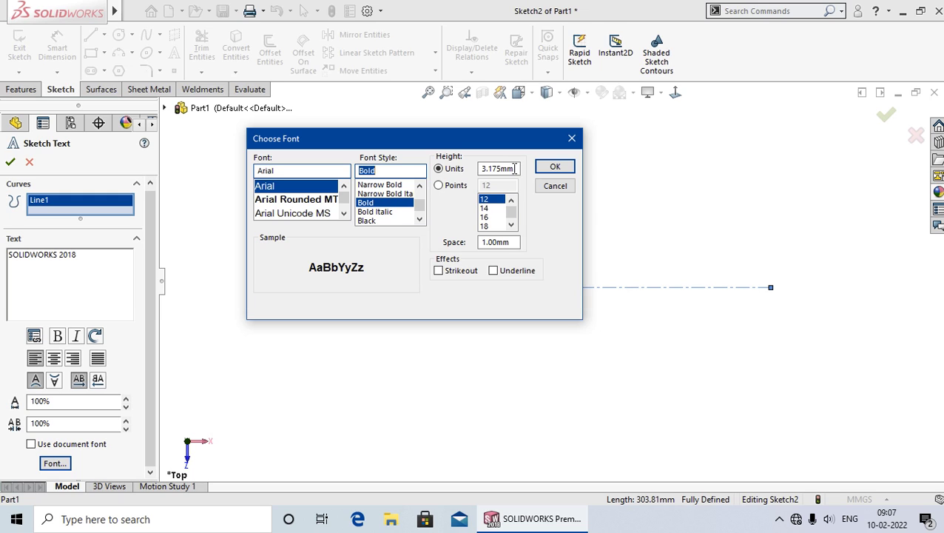
pyautogui.moveTo(518, 169); pyautogui.dragTo(464, 170)
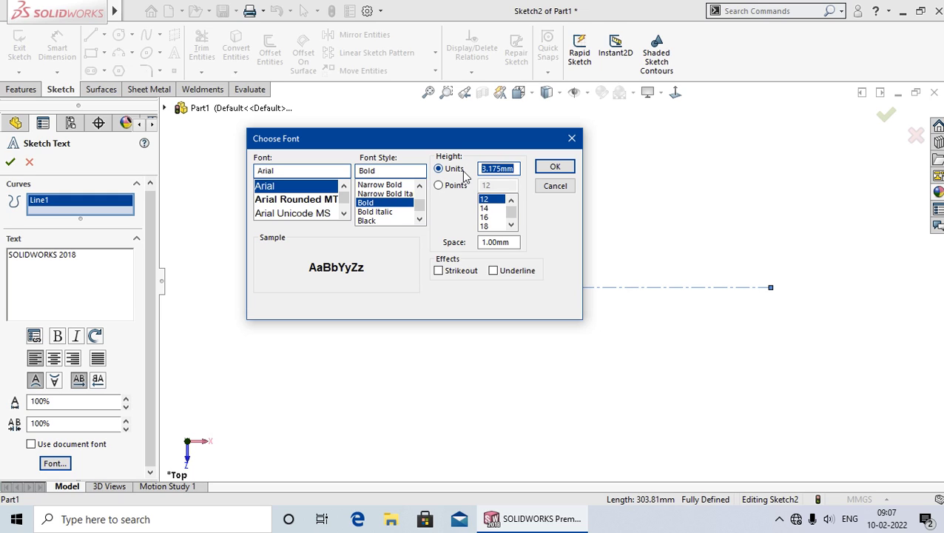
pyautogui.write('1')
pyautogui.write('0')
pyautogui.press('Return')
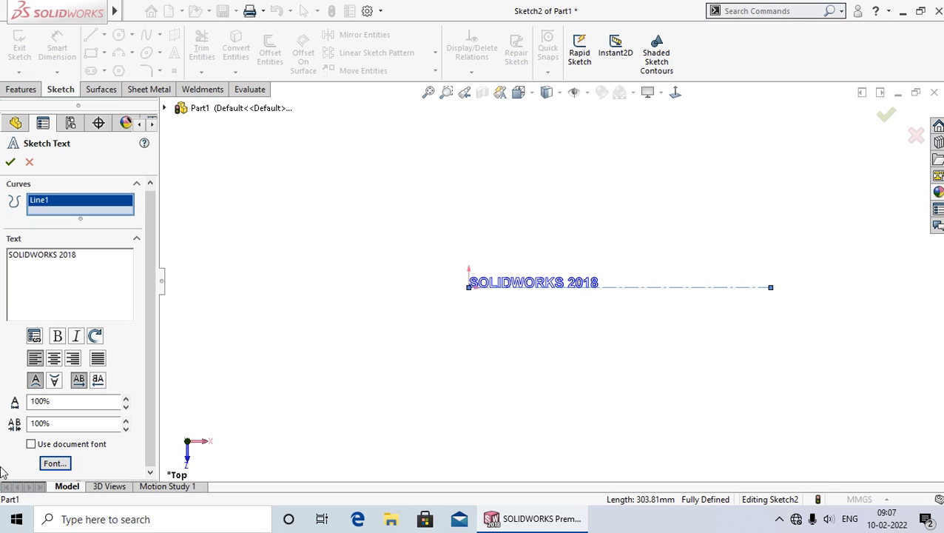
# Raise the text height to 12 mm
pyautogui.click(46, 463)
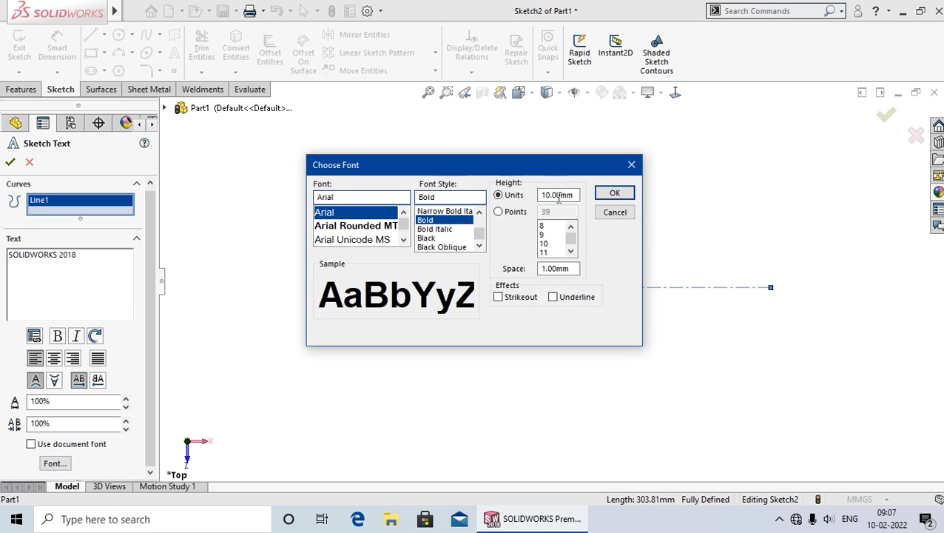
pyautogui.moveTo(575, 195); pyautogui.dragTo(523, 194)
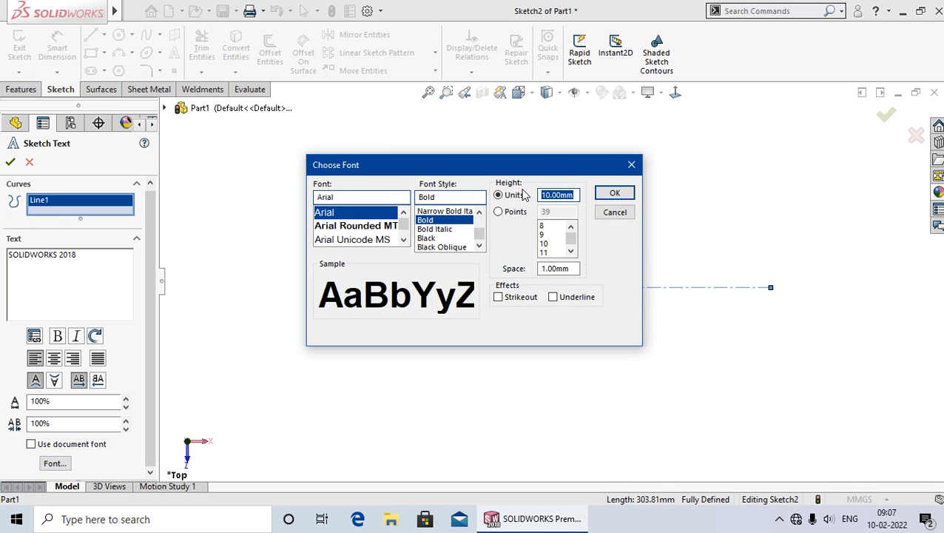
pyautogui.write('12')
pyautogui.press('Return')
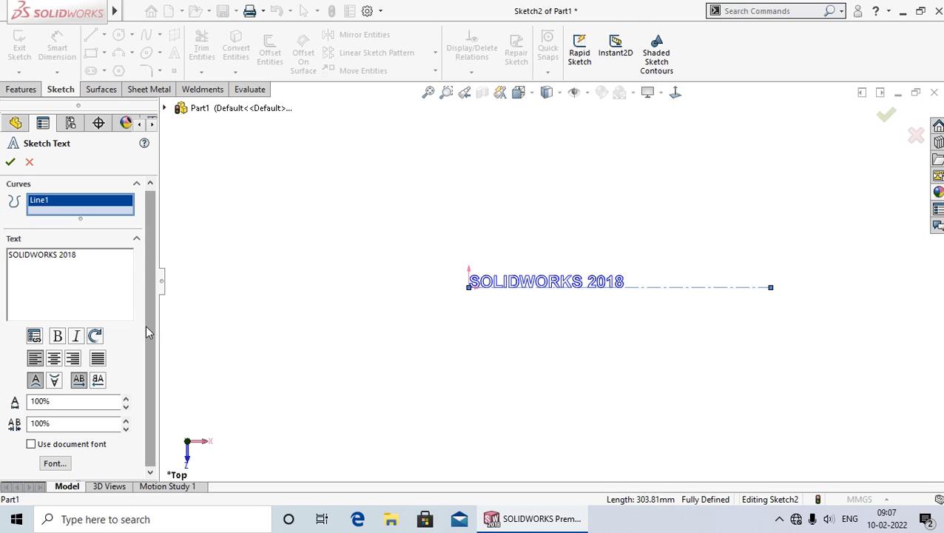
pyautogui.scroll(-1, 617, 295)
pyautogui.scroll(-2, 607, 288)
pyautogui.scroll(-1, 537, 271)
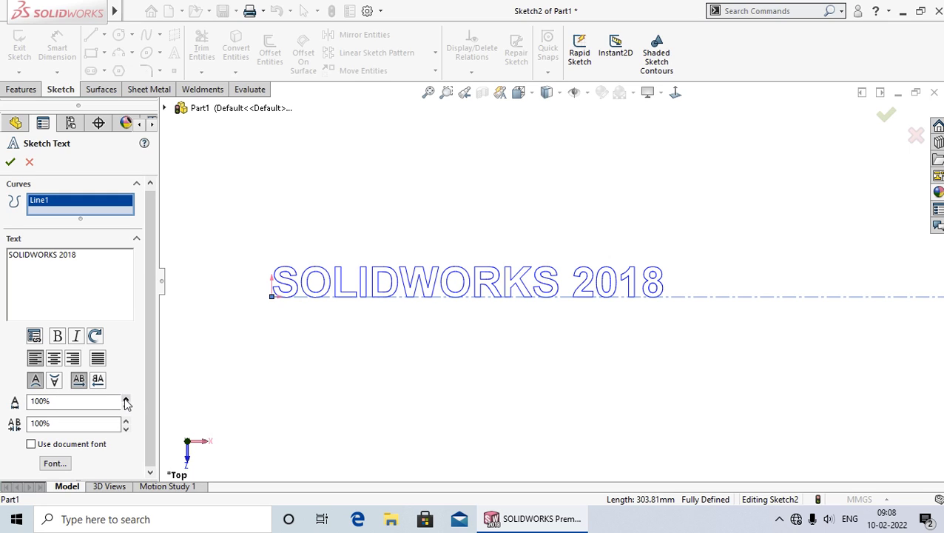
pyautogui.click(126, 399)
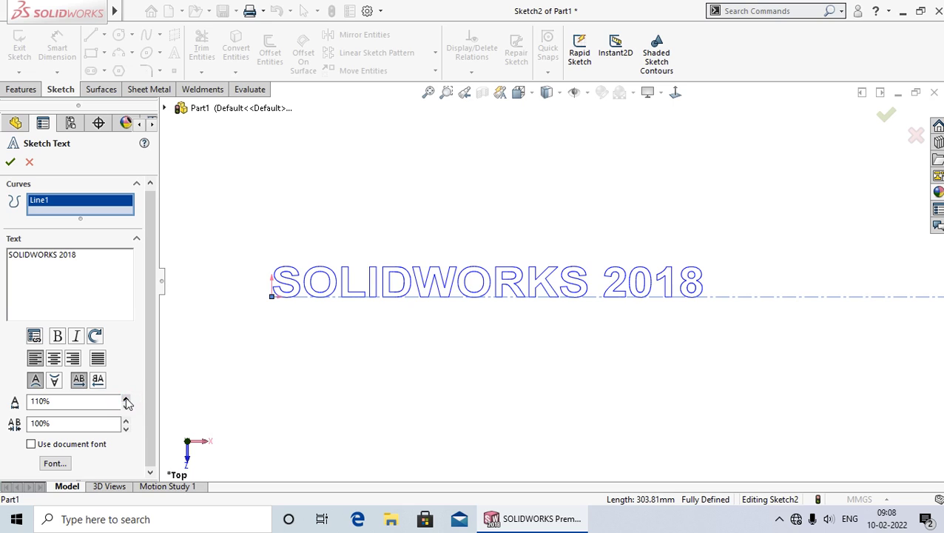
pyautogui.press('f')
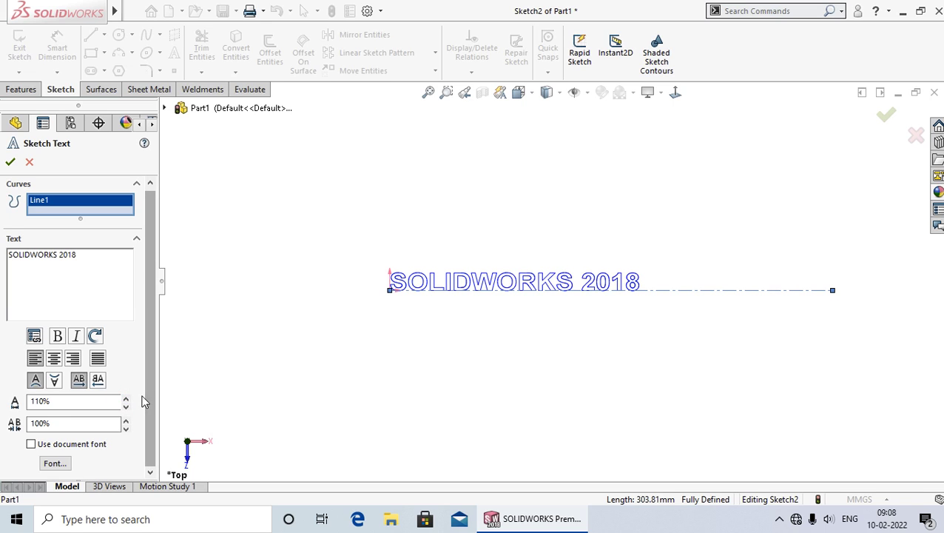
pyautogui.click(126, 400)
pyautogui.click(126, 399)
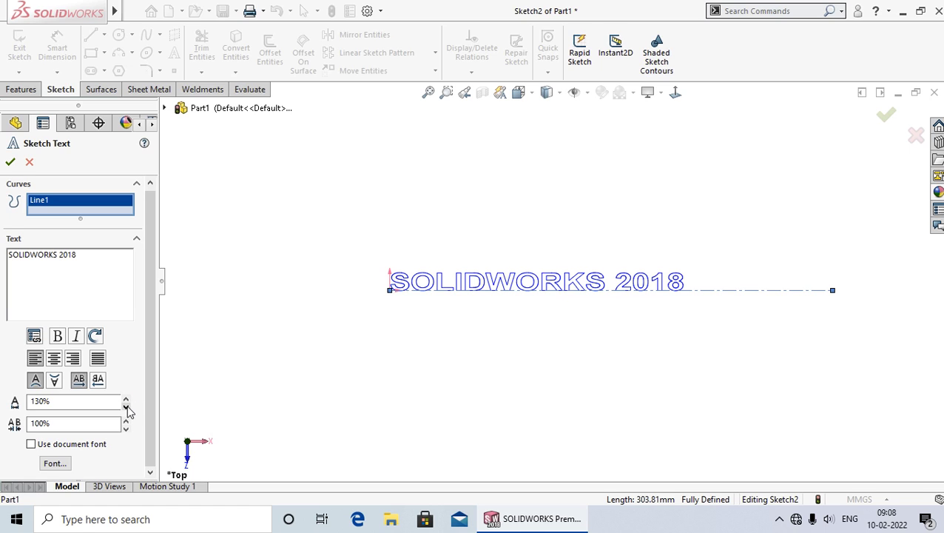
pyautogui.click(126, 407)
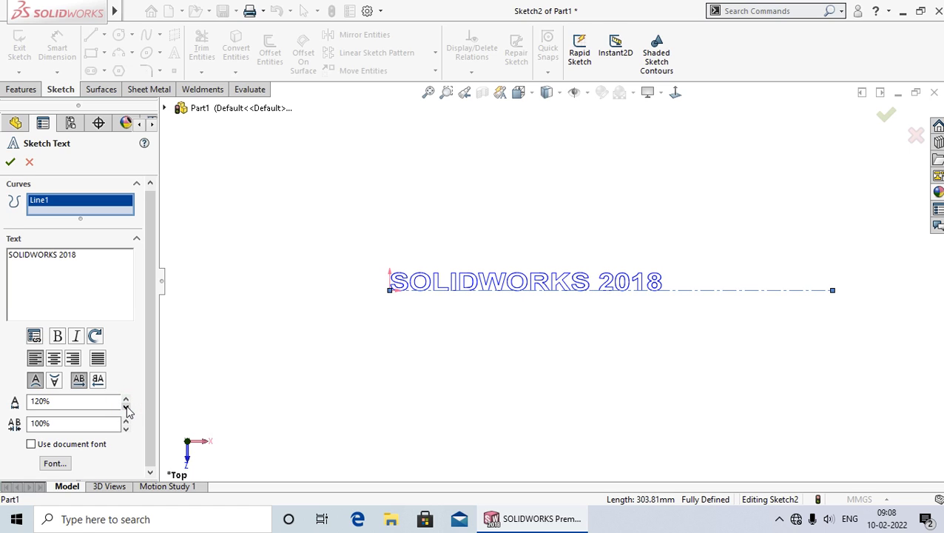
pyautogui.click(126, 408)
pyautogui.click(126, 408)
pyautogui.scroll(-1, 484, 281)
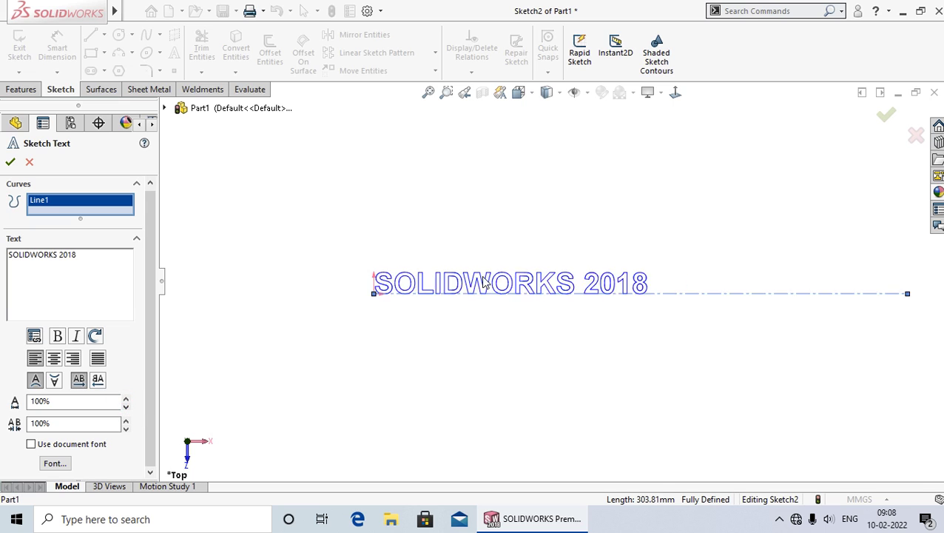
pyautogui.scroll(-1, 484, 281)
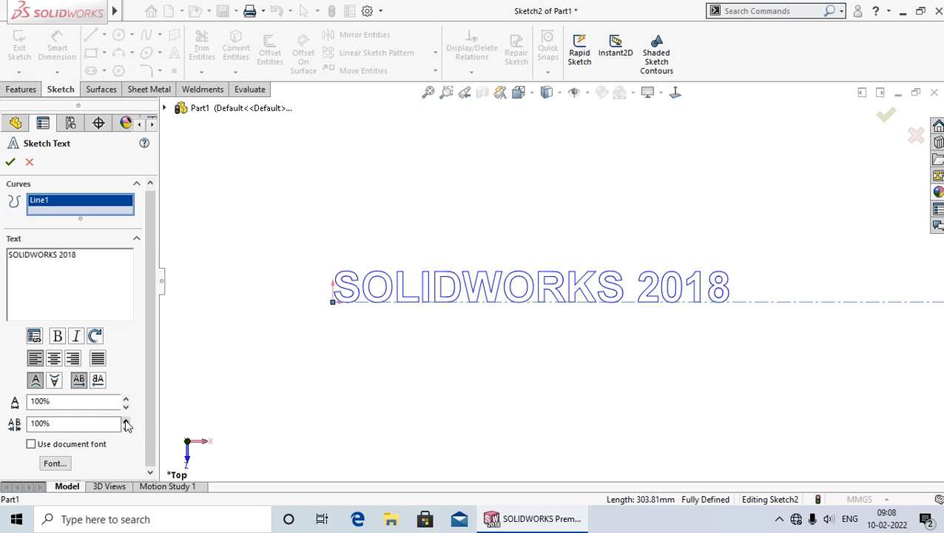
pyautogui.click(125, 418)
pyautogui.click(125, 418)
pyautogui.click(125, 419)
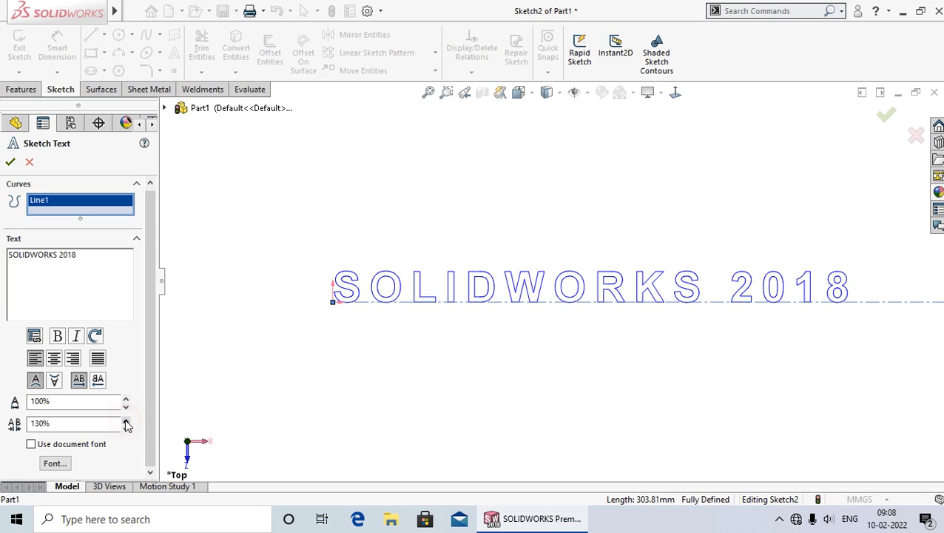
pyautogui.scroll(1, 550, 307)
pyautogui.scroll(-2, 507, 291)
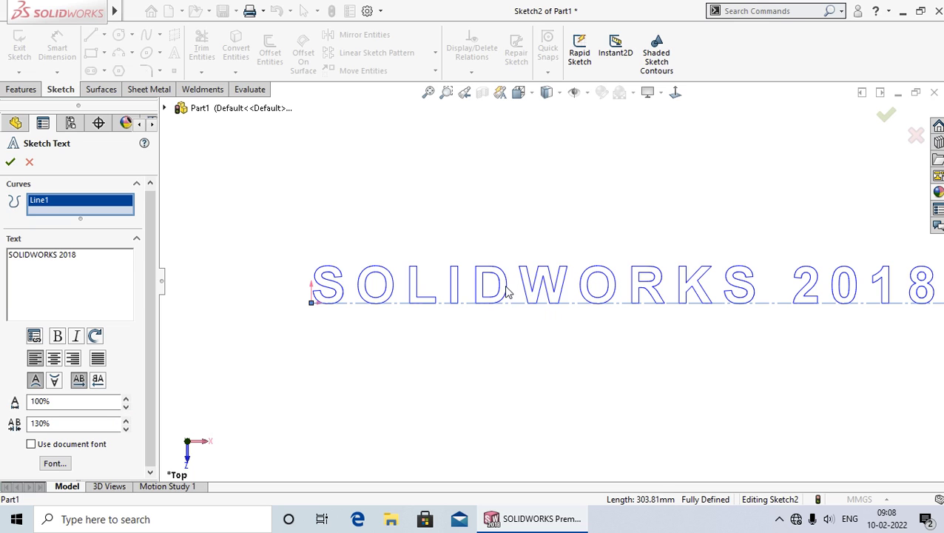
pyautogui.click(126, 428)
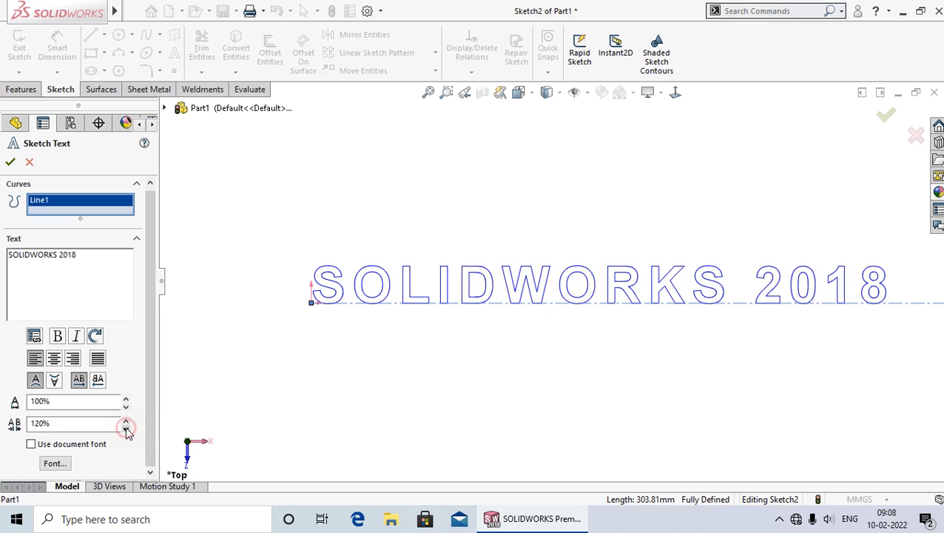
pyautogui.click(126, 428)
pyautogui.click(126, 428)
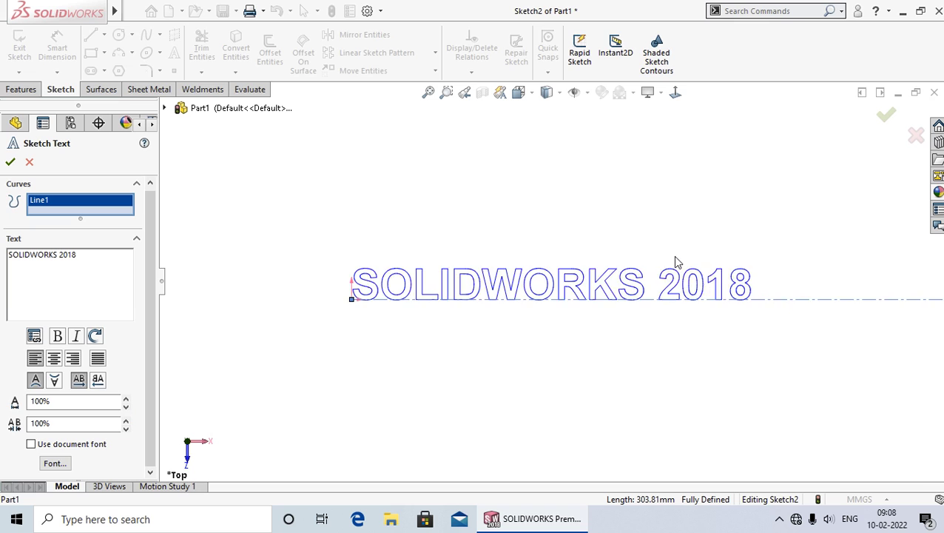
# Confirm the SOLIDWORKS 2018 sketch text, then box-select the text and its centerline
pyautogui.scroll(-1, 675, 261)
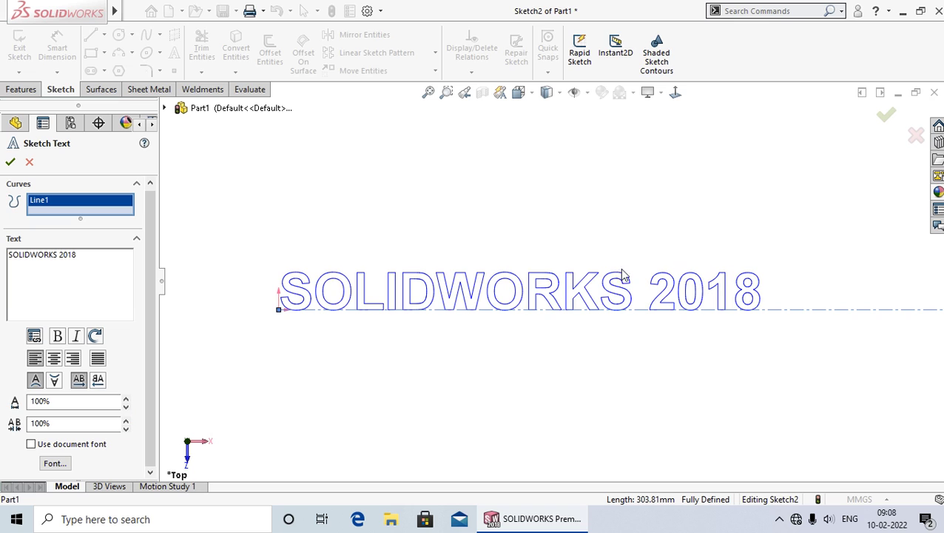
pyautogui.click(10, 163)
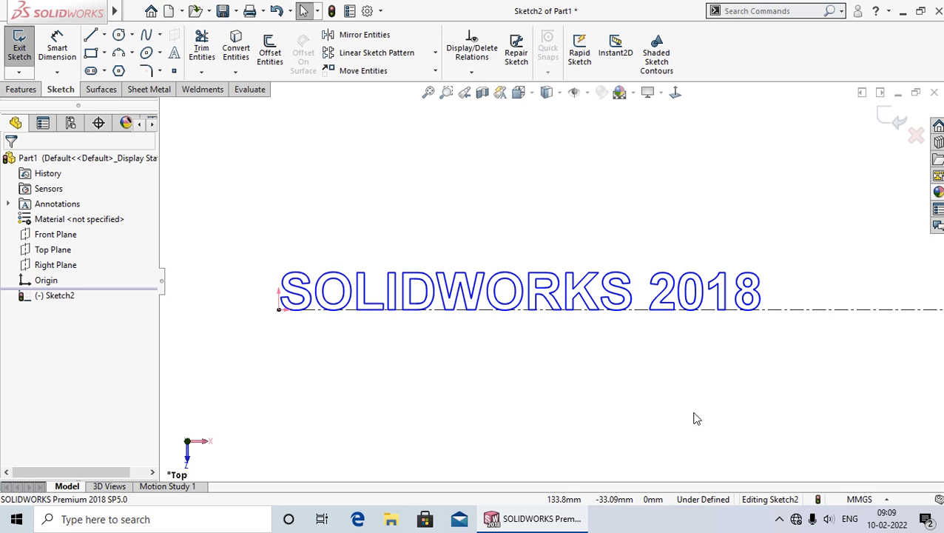
pyautogui.moveTo(858, 388)
pyautogui.mouseDown()
pyautogui.moveTo(310, 203)
pyautogui.moveTo(222, 189)
pyautogui.mouseUp()
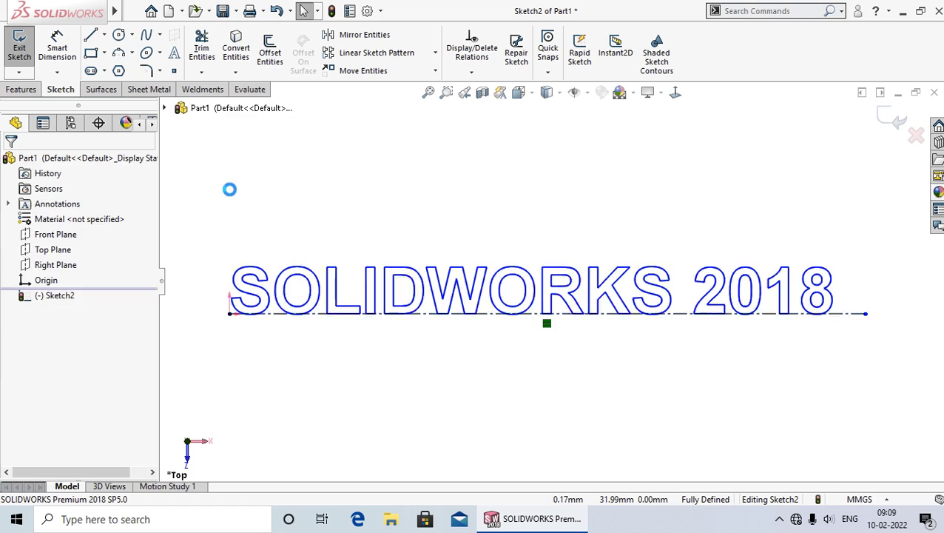
# Delete the text and centerline, then draw a circle of about 303.85 mm radius centred on the origin
pyautogui.press('Delete')
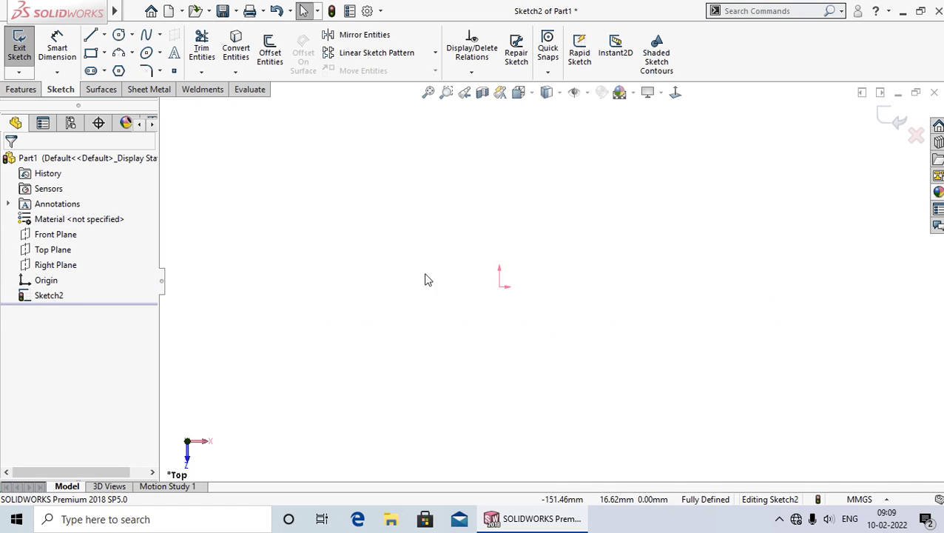
pyautogui.scroll(-1, 427, 280)
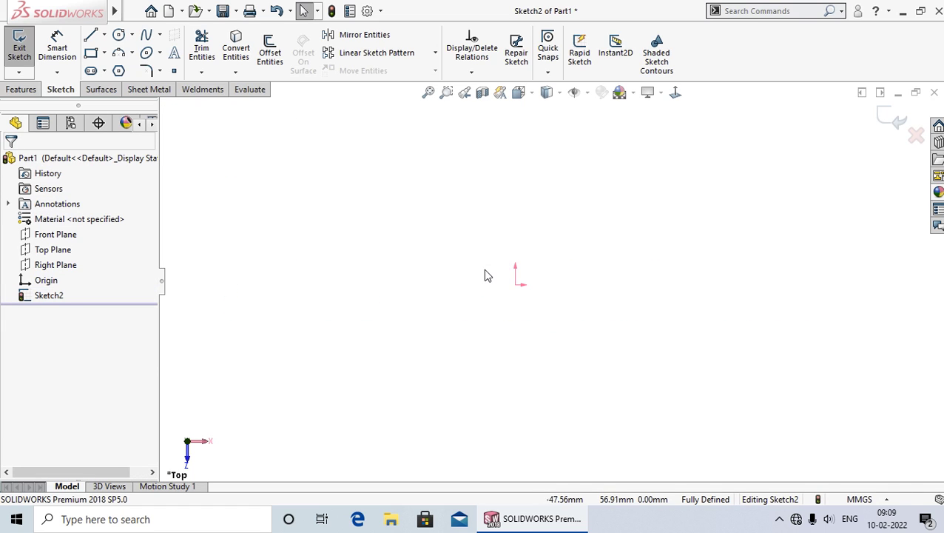
pyautogui.click(119, 35)
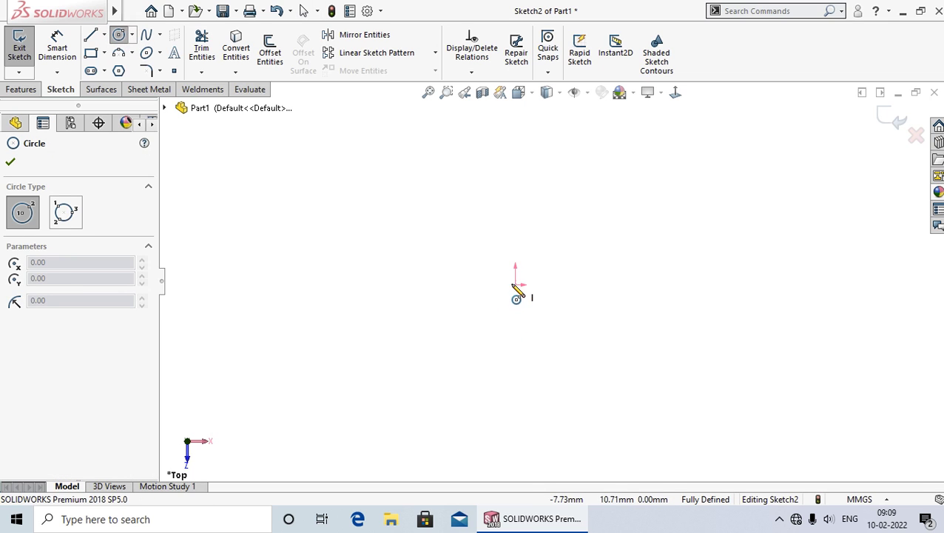
pyautogui.moveTo(515, 284); pyautogui.dragTo(516, 154)
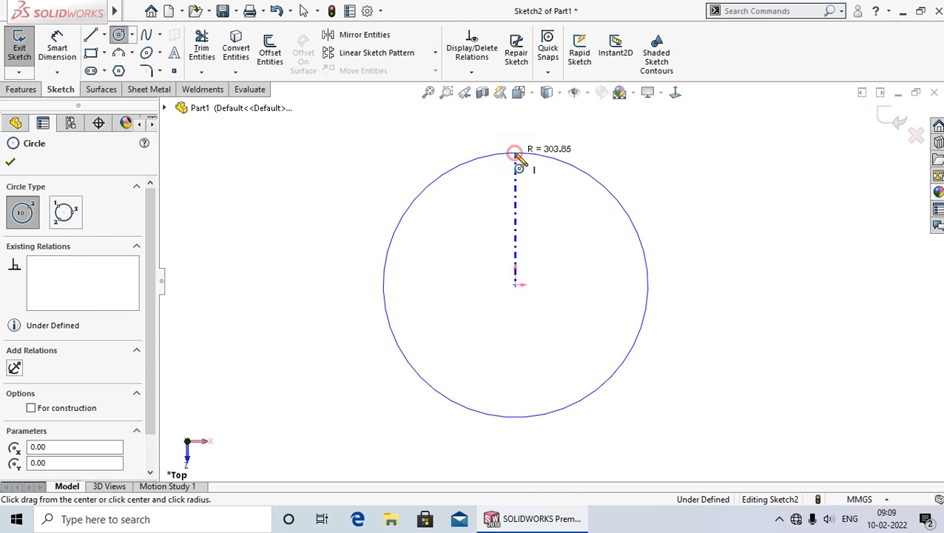
pyautogui.rightClick(515, 154)
pyautogui.click(546, 164)
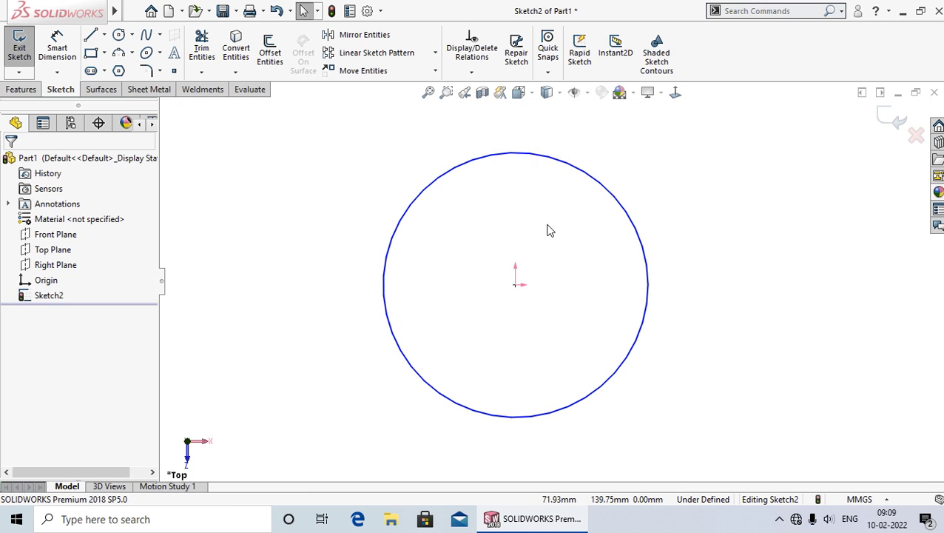
# Add sketch text 'EASY TO DESIGN' that follows the circle
pyautogui.click(175, 54)
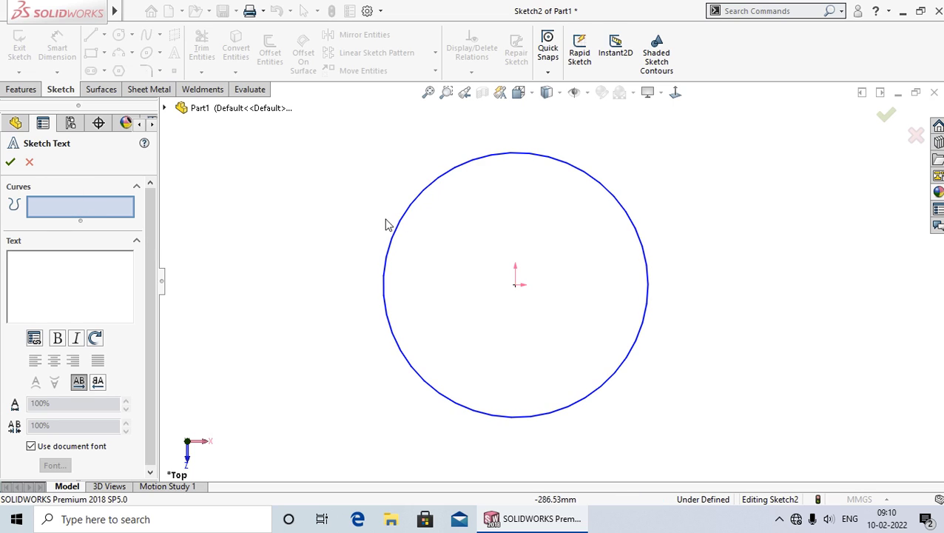
pyautogui.click(416, 207)
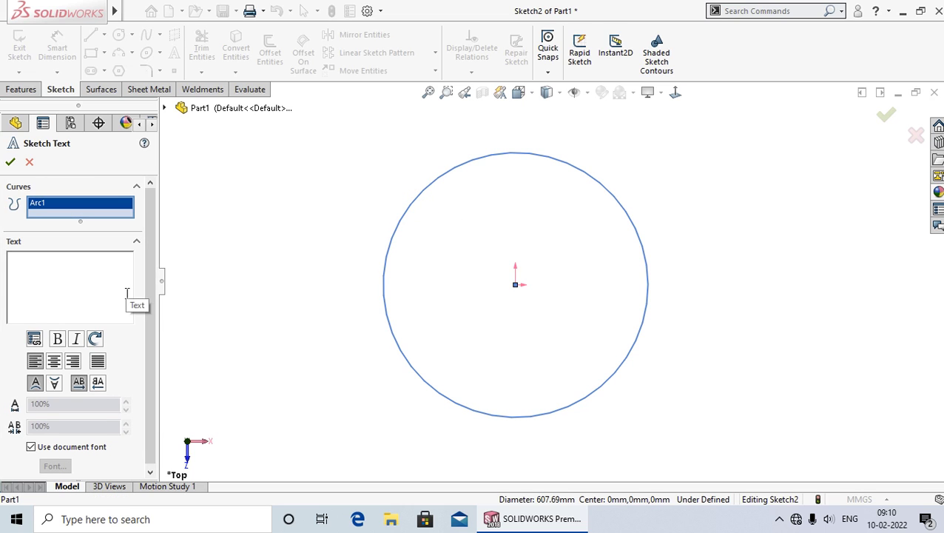
pyautogui.click(63, 274)
pyautogui.write('EASY T')
pyautogui.write('O ')
pyautogui.write('DESI')
pyautogui.write('GN')
pyautogui.scroll(-2, 640, 293)
pyautogui.scroll(-3, 640, 280)
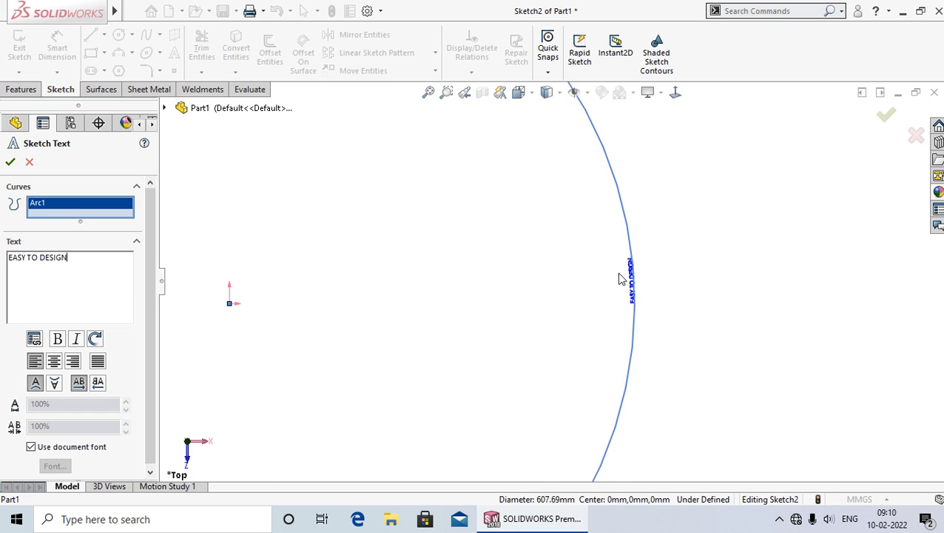
pyautogui.scroll(-2, 620, 278)
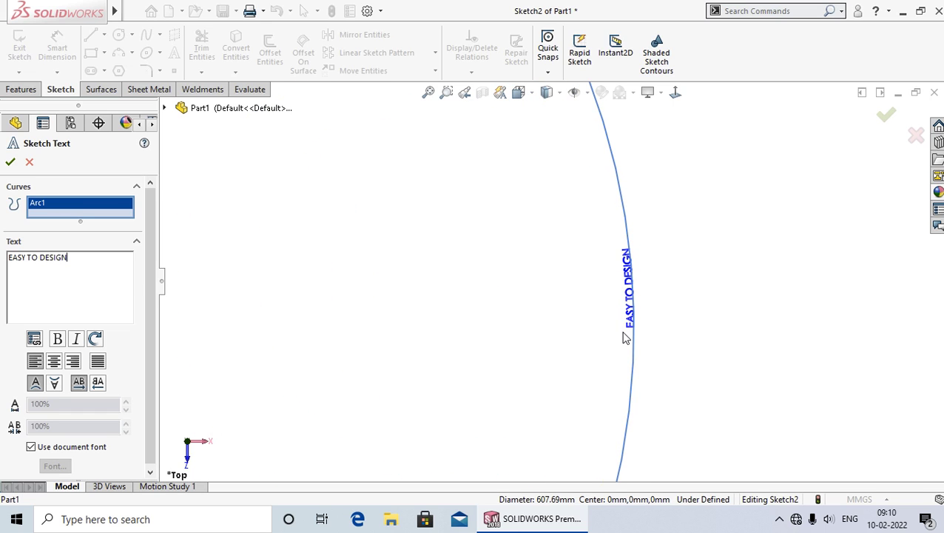
pyautogui.scroll(1, 623, 337)
pyautogui.scroll(-1, 620, 340)
pyautogui.scroll(2, 539, 362)
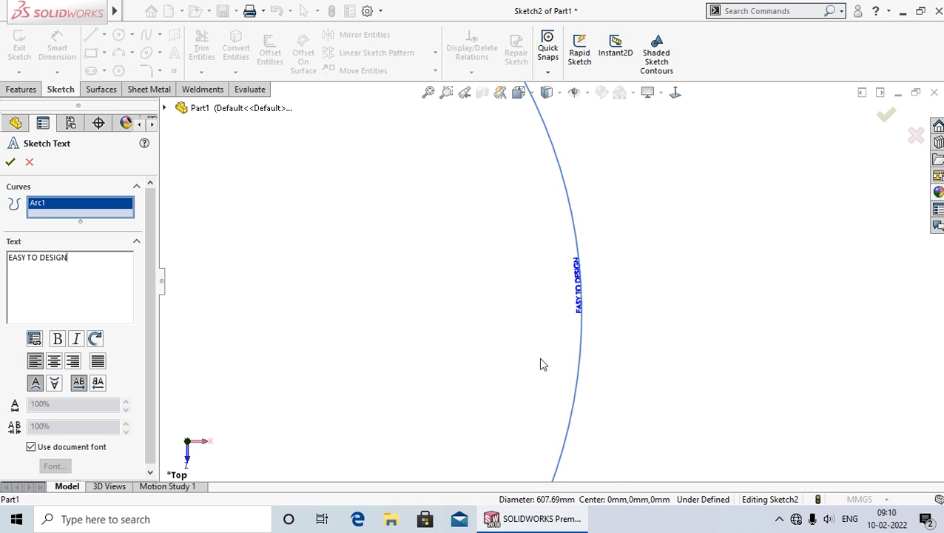
pyautogui.scroll(3, 303, 332)
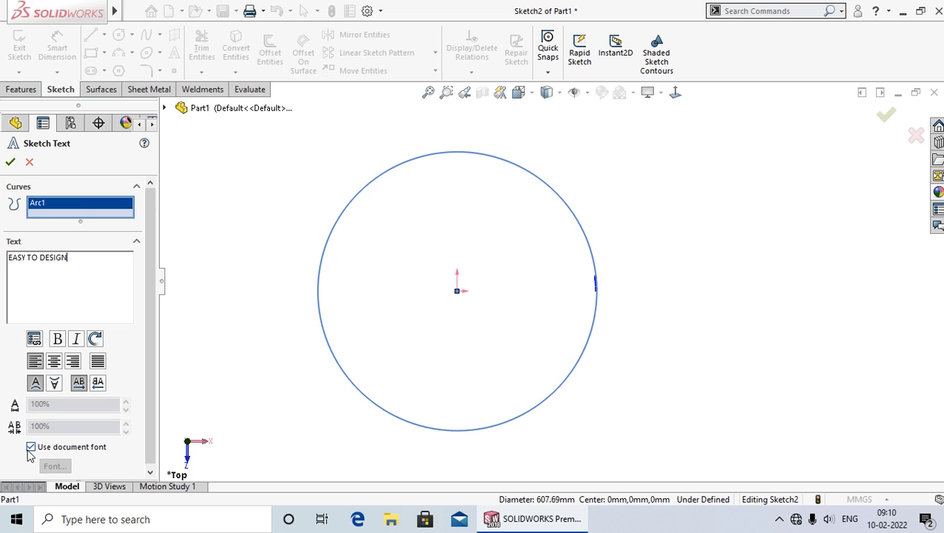
# Switch off the document font and set the arc text to Arial Bold, 10 mm high
pyautogui.click(31, 447)
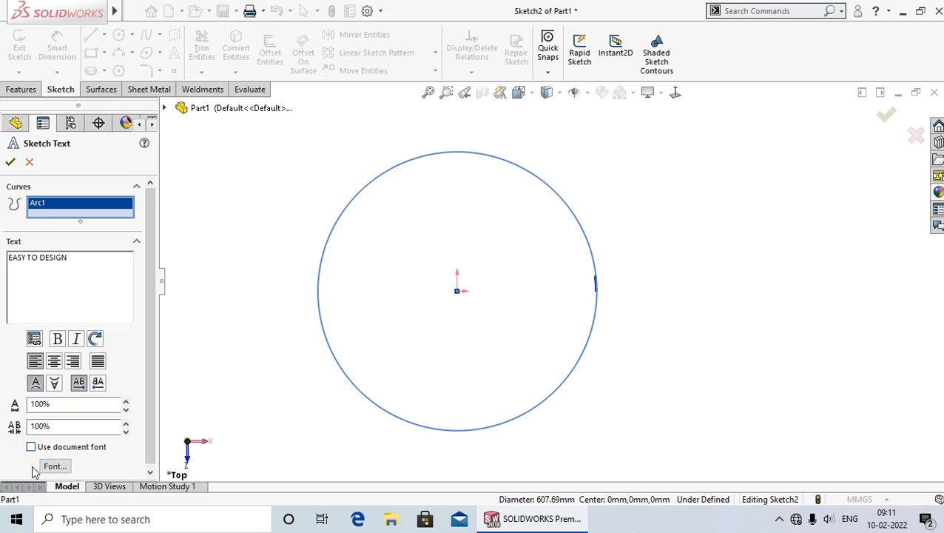
pyautogui.click(54, 466)
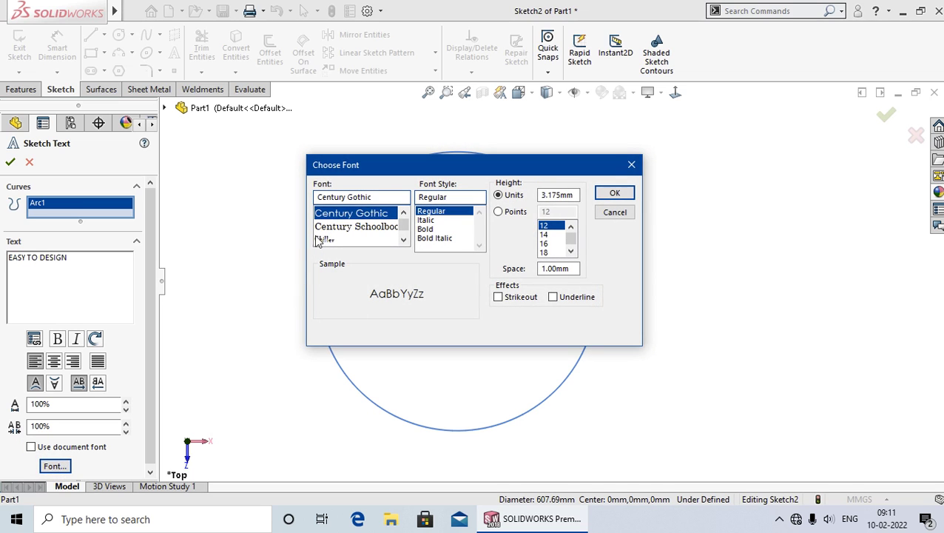
pyautogui.click(379, 197)
pyautogui.write('AR')
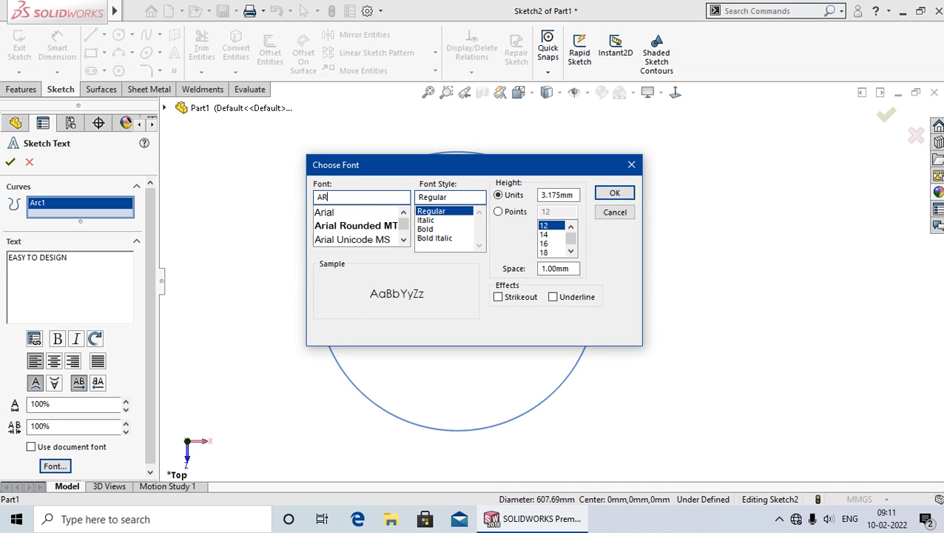
pyautogui.click(325, 213)
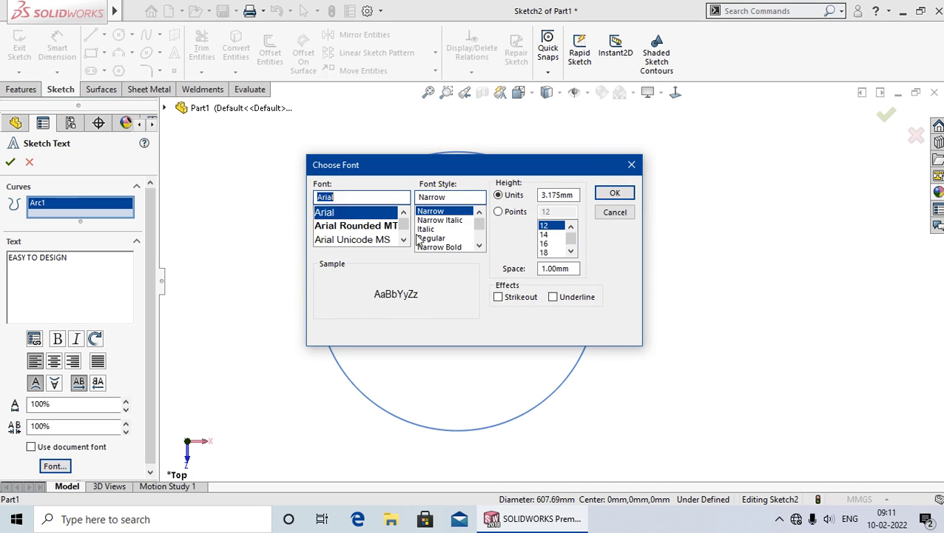
pyautogui.click(479, 236)
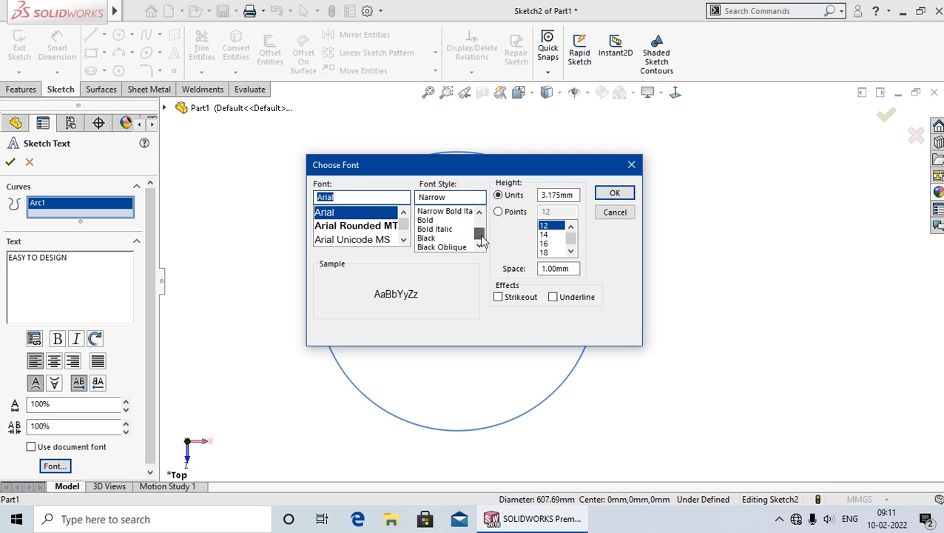
pyautogui.click(435, 221)
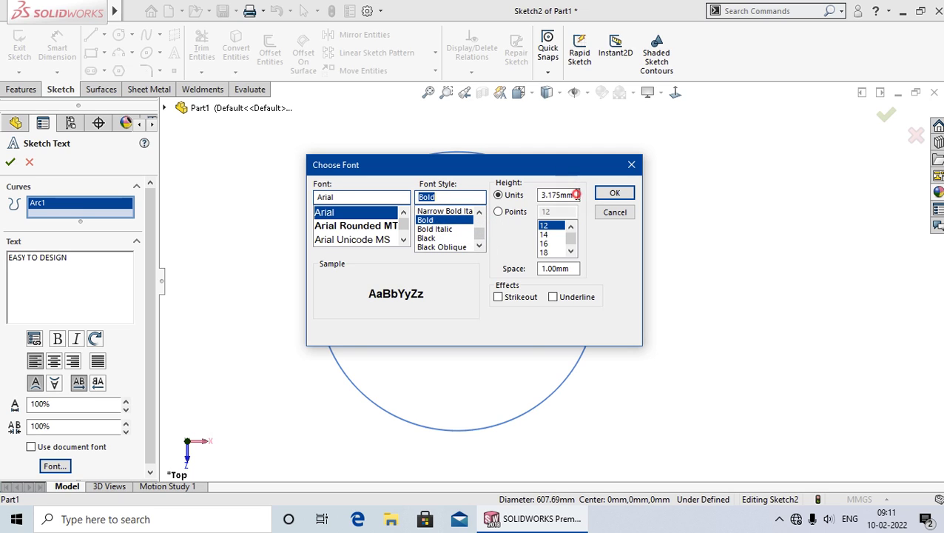
pyautogui.moveTo(573, 195); pyautogui.dragTo(529, 201)
pyautogui.write('1')
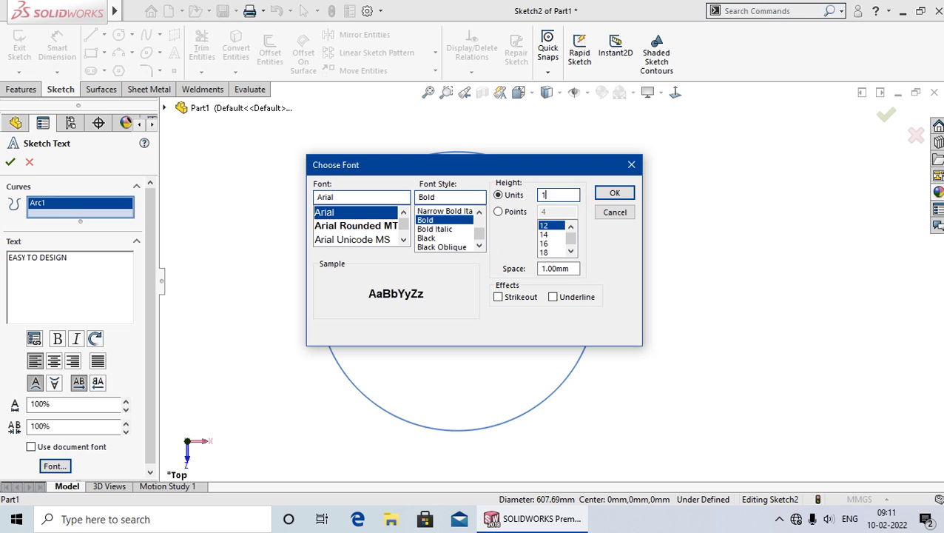
pyautogui.write('0')
pyautogui.press('Return')
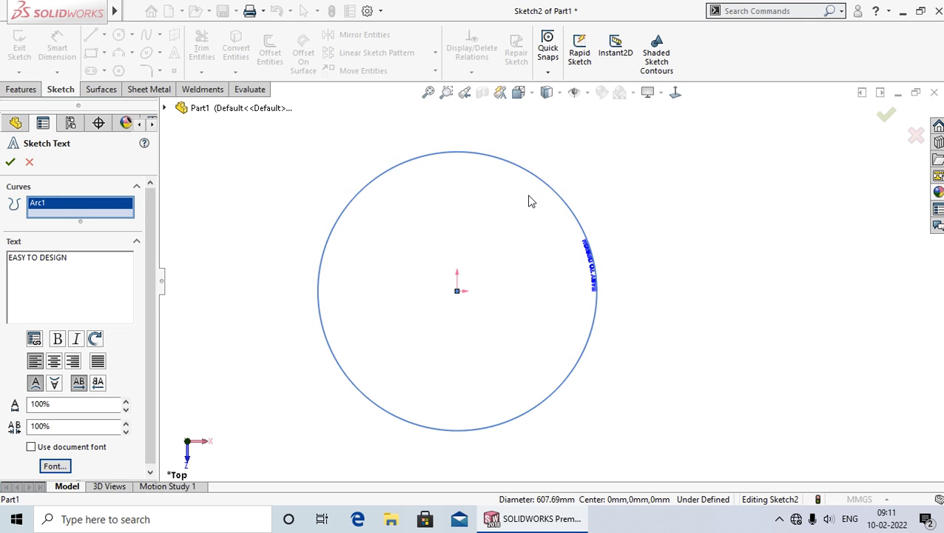
# Increase the arc text height to 30 mm
pyautogui.click(55, 465)
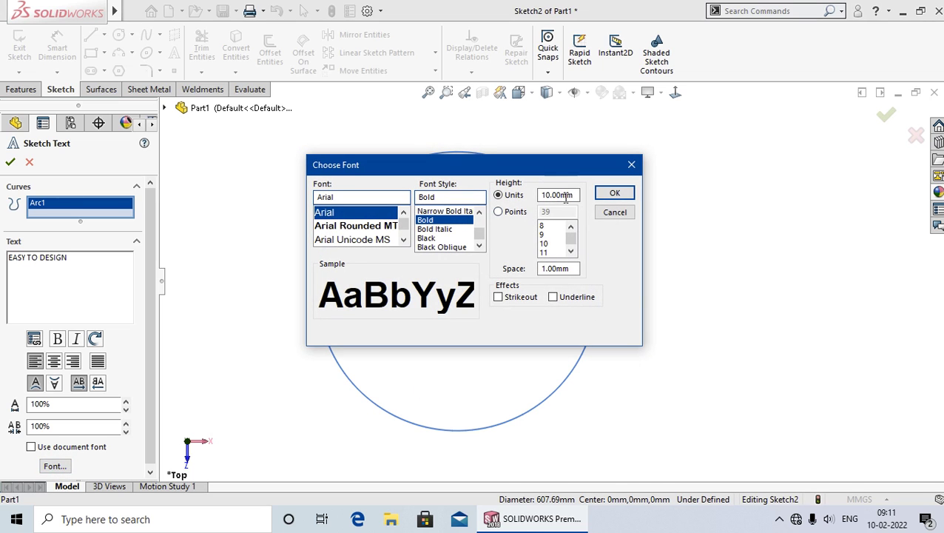
pyautogui.moveTo(577, 195); pyautogui.dragTo(534, 204)
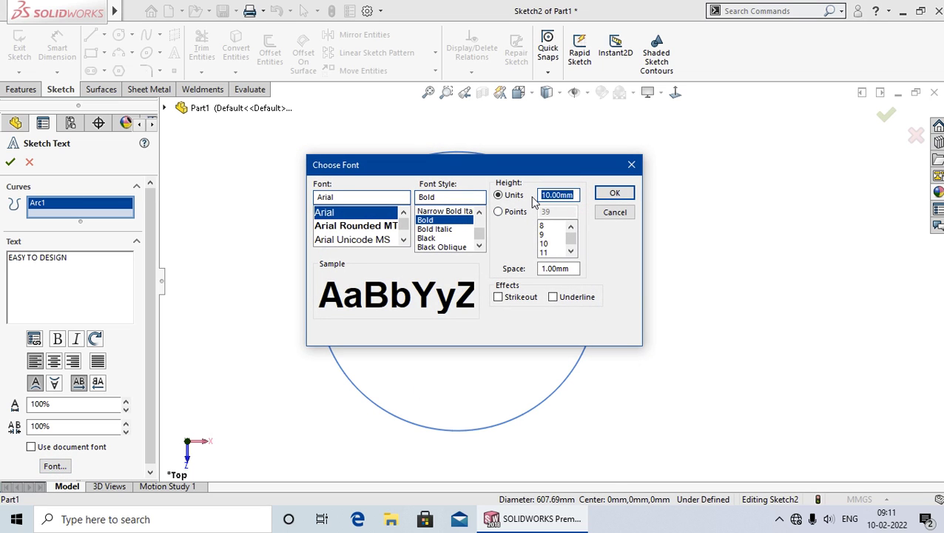
pyautogui.write('1')
pyautogui.write('0')
pyautogui.press('Return')
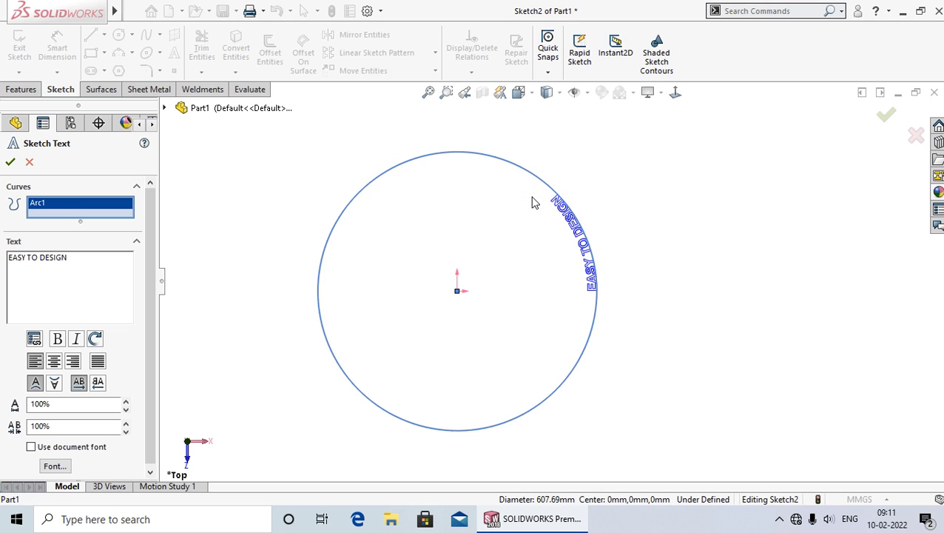
pyautogui.click(54, 465)
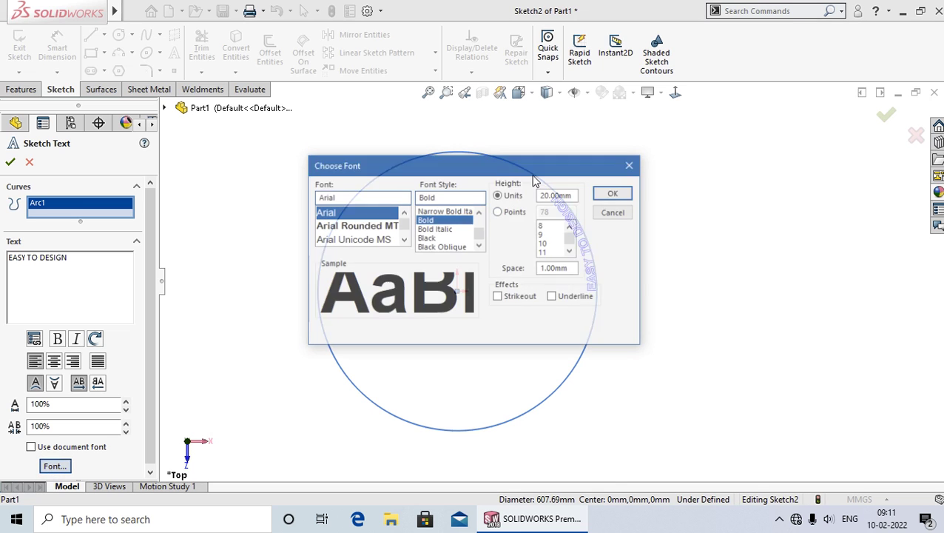
pyautogui.doubleClick(549, 194)
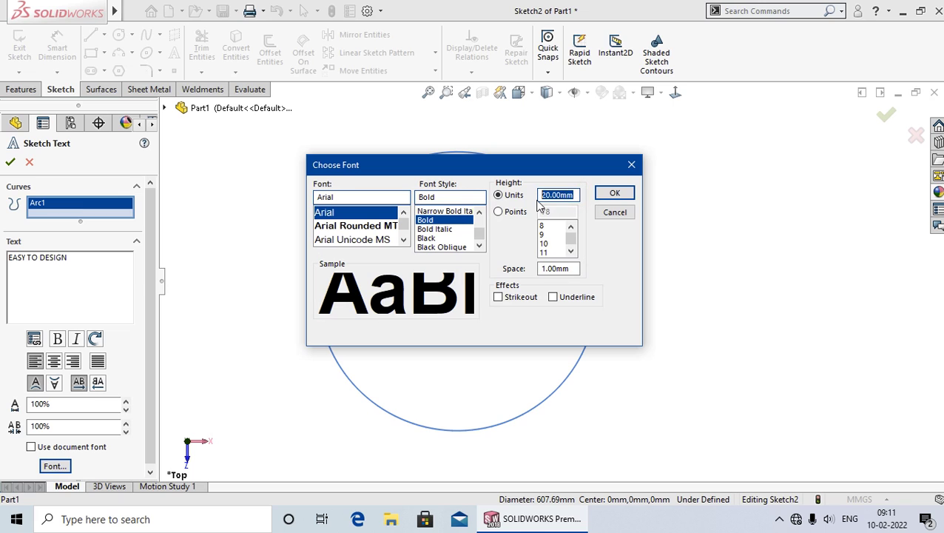
pyautogui.write('3')
pyautogui.write('0')
pyautogui.press('Return')
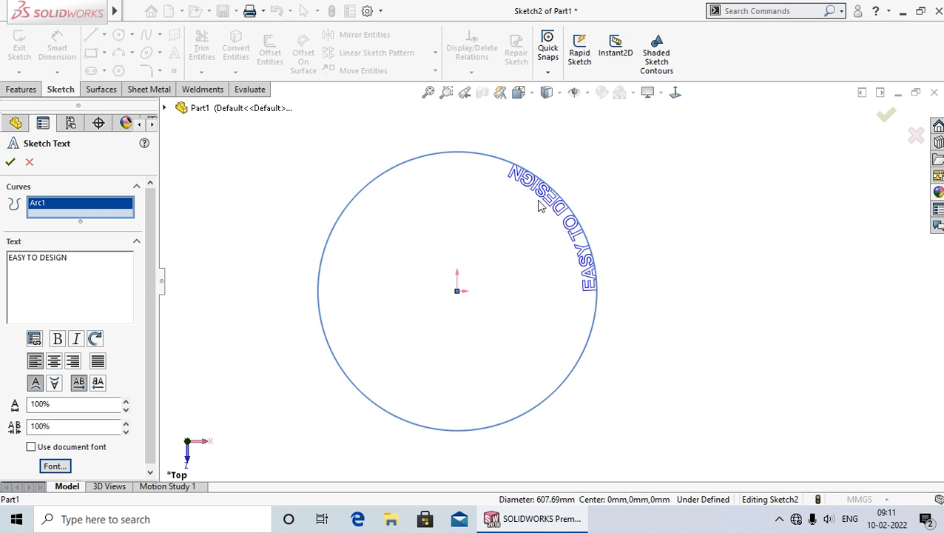
# Flip the arc text vertically and horizontally, then set 150% width and 120% spacing
pyautogui.click(56, 385)
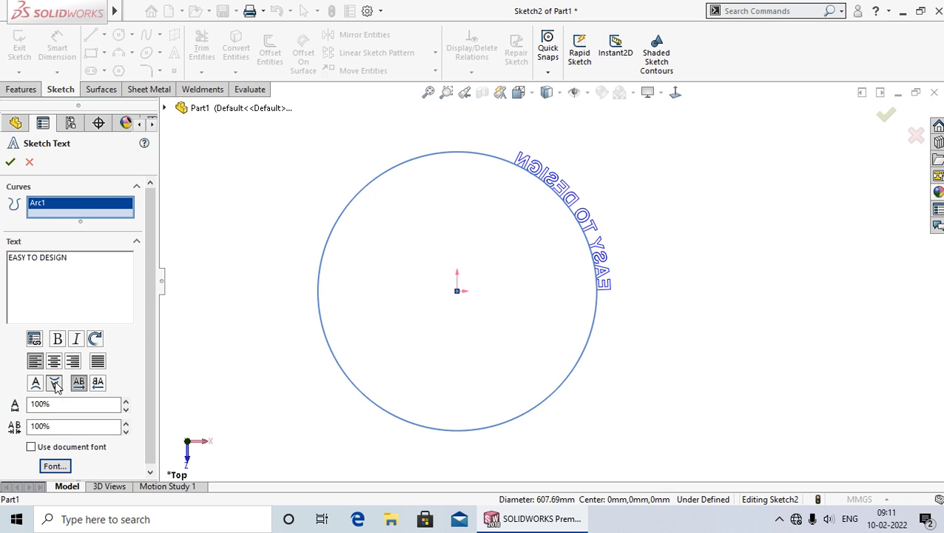
pyautogui.click(97, 383)
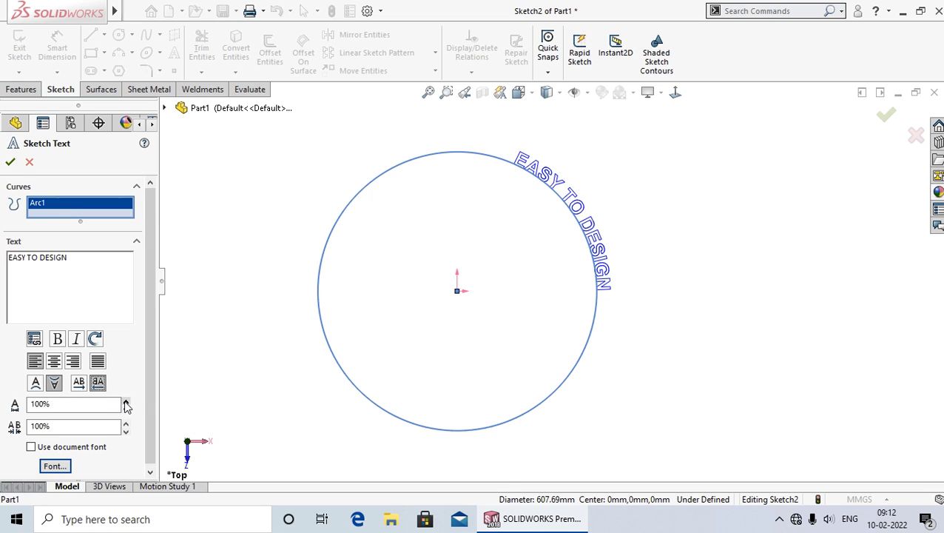
pyautogui.click(126, 403)
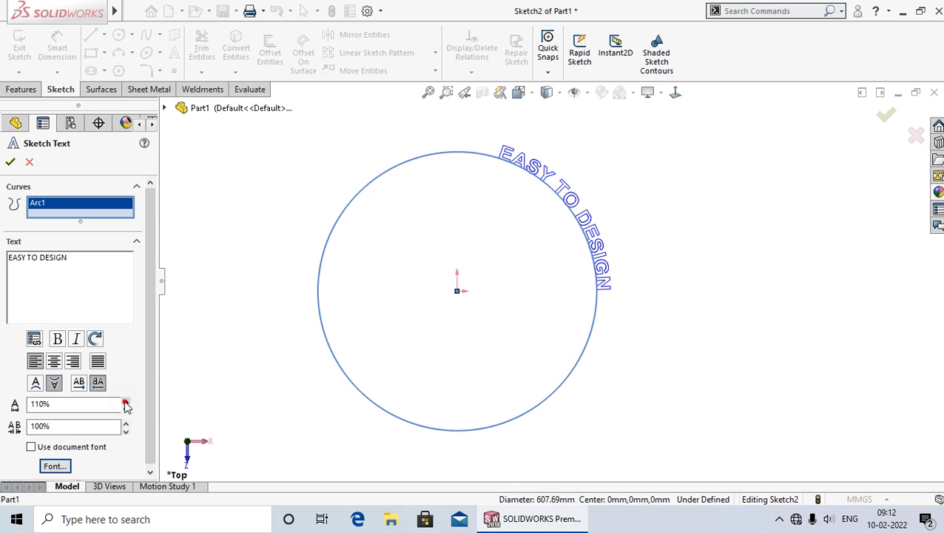
pyautogui.click(126, 404)
pyautogui.click(125, 403)
pyautogui.click(126, 403)
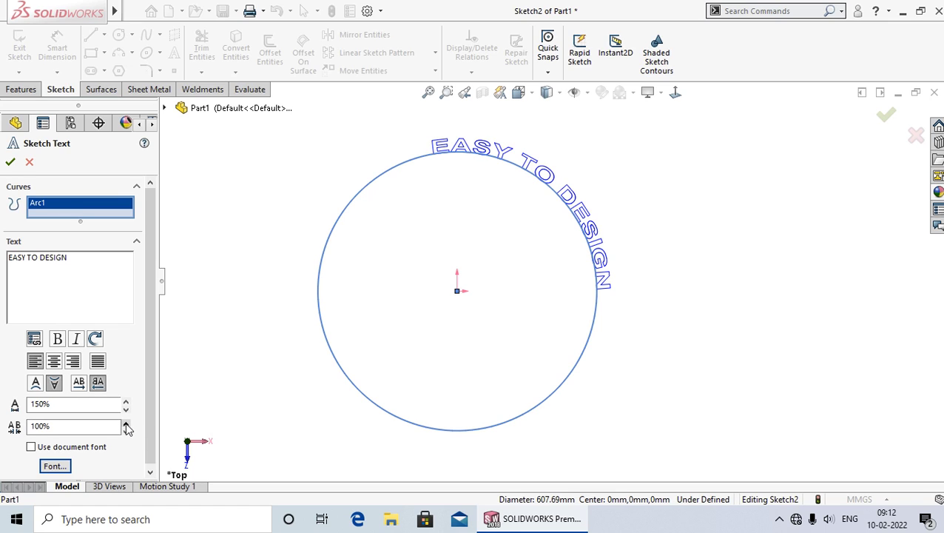
pyautogui.click(125, 423)
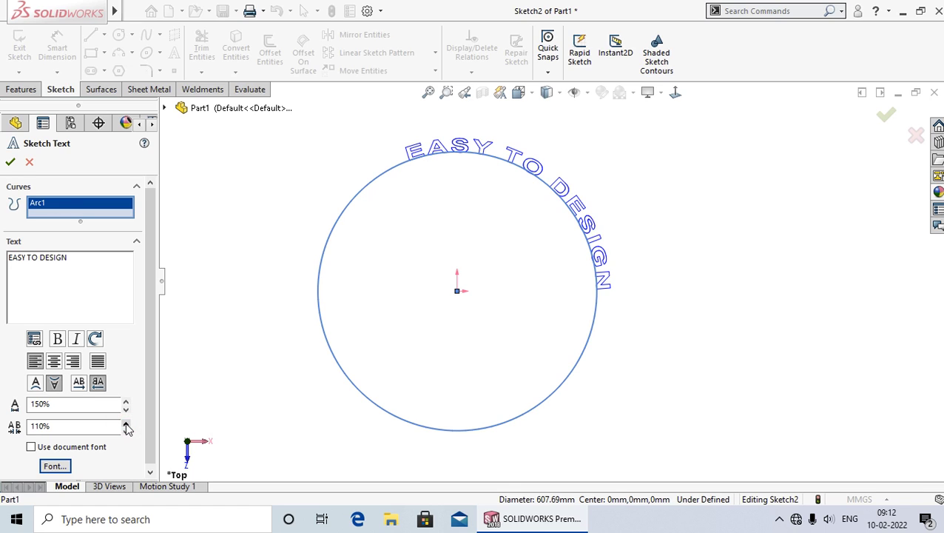
pyautogui.click(125, 422)
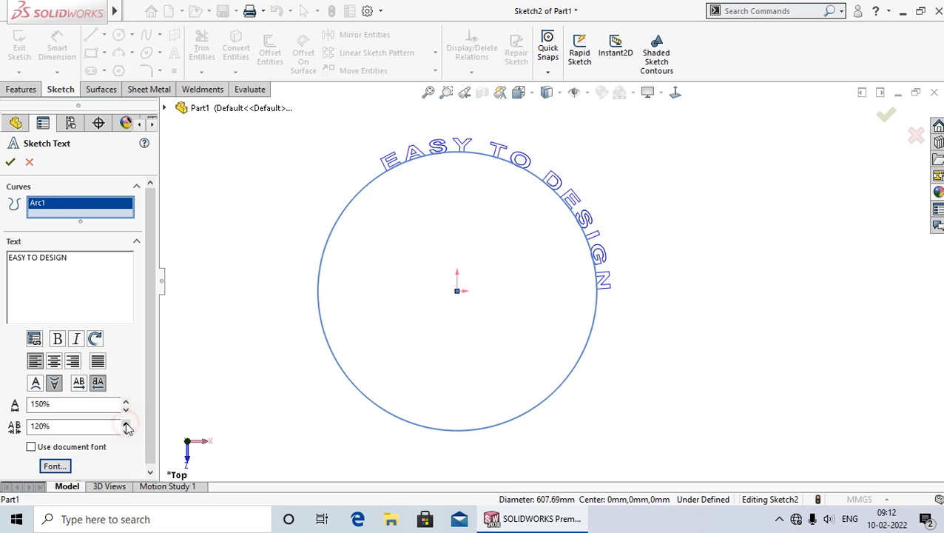
# Confirm the curved 'EASY TO DESIGN' text into Sketch2
pyautogui.click(10, 161)
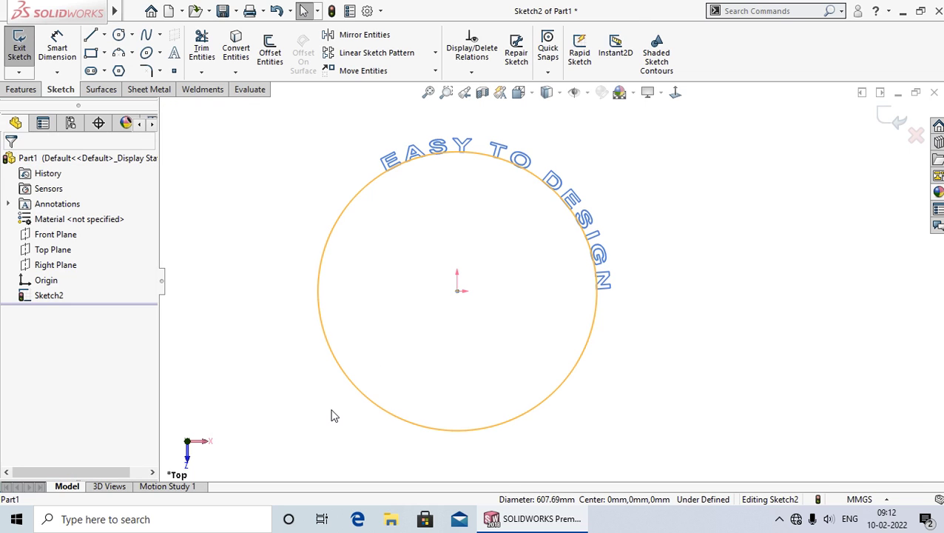